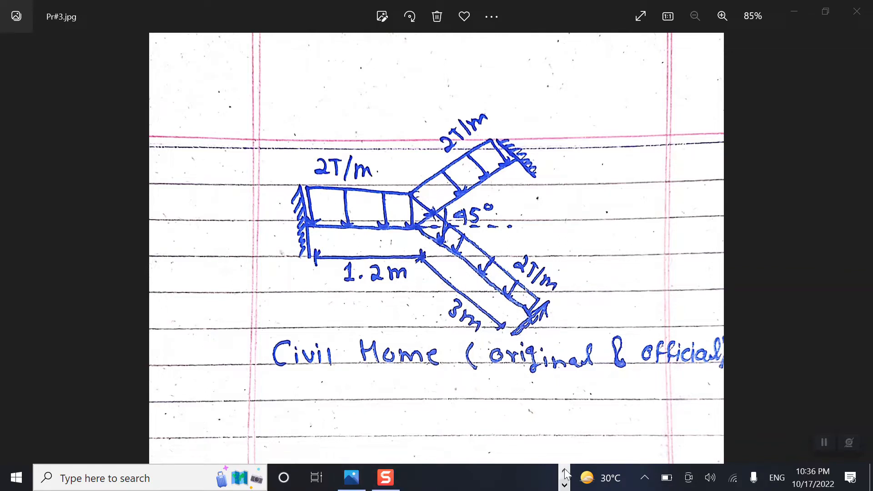
Step: Switch to SAP2000 and start a new model from the Beam template
{"action": "left_click", "coordinate": [565, 471]}
{"action": "left_click", "coordinate": [543, 478]}
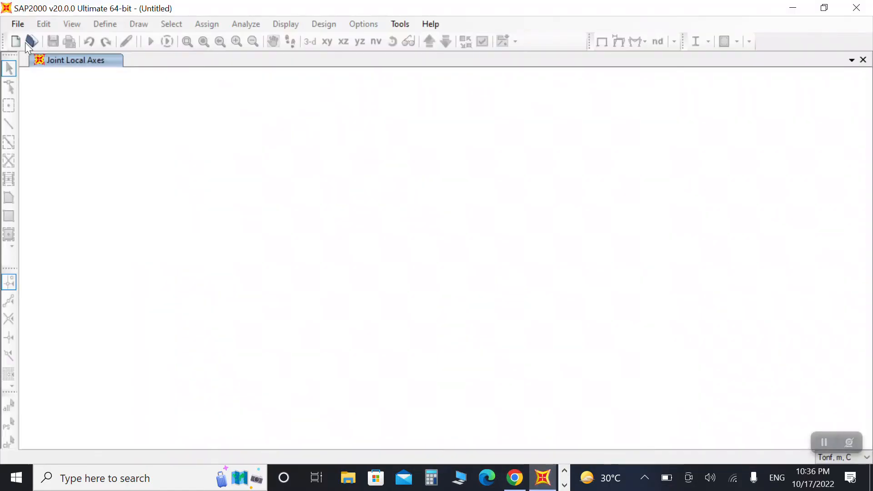
{"action": "key", "text": "ctrl+n"}
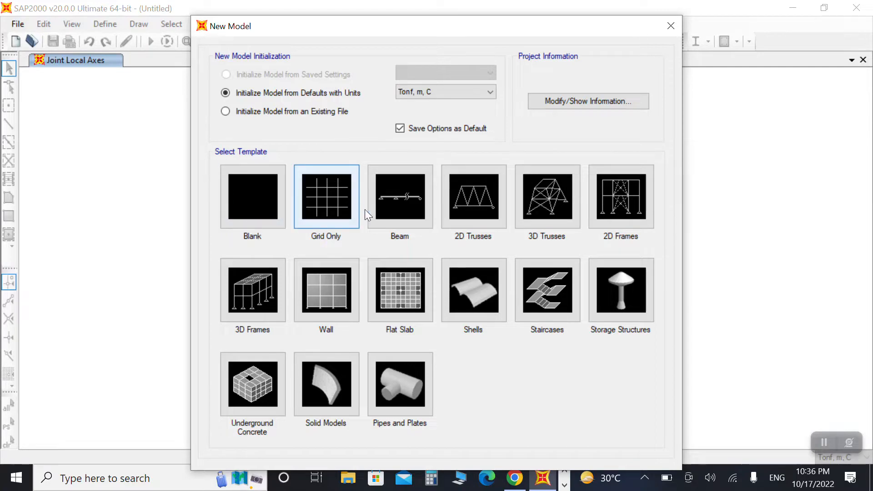
{"action": "left_click", "coordinate": [397, 218]}
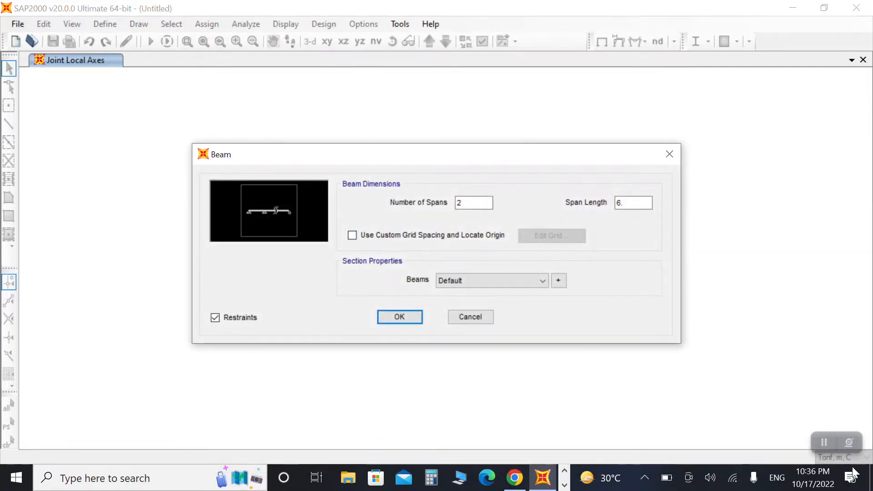
Step: Switch to the photo viewer to review the hand-drawn frame sketch, then return to the beam dialog
{"action": "left_click", "coordinate": [461, 204]}
{"action": "left_click", "coordinate": [632, 205]}
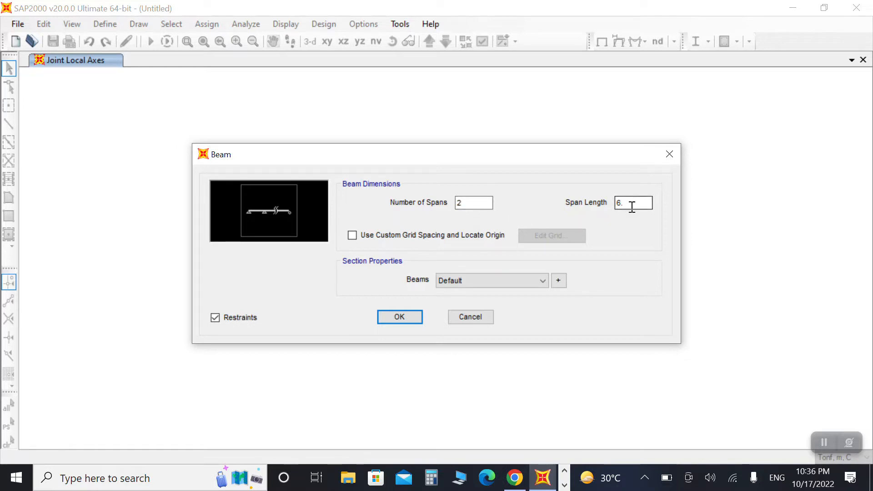
{"action": "left_click", "coordinate": [564, 485]}
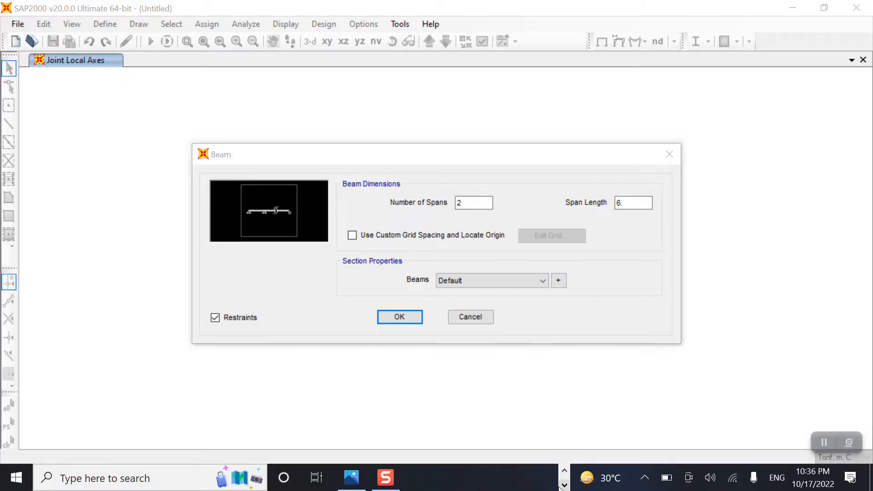
{"action": "left_click", "coordinate": [351, 477]}
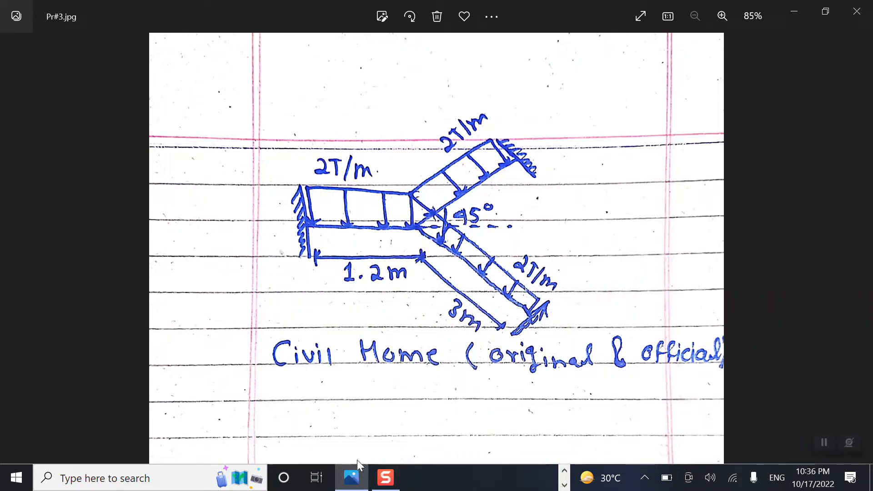
{"action": "left_click", "coordinate": [564, 471]}
{"action": "left_click", "coordinate": [543, 477]}
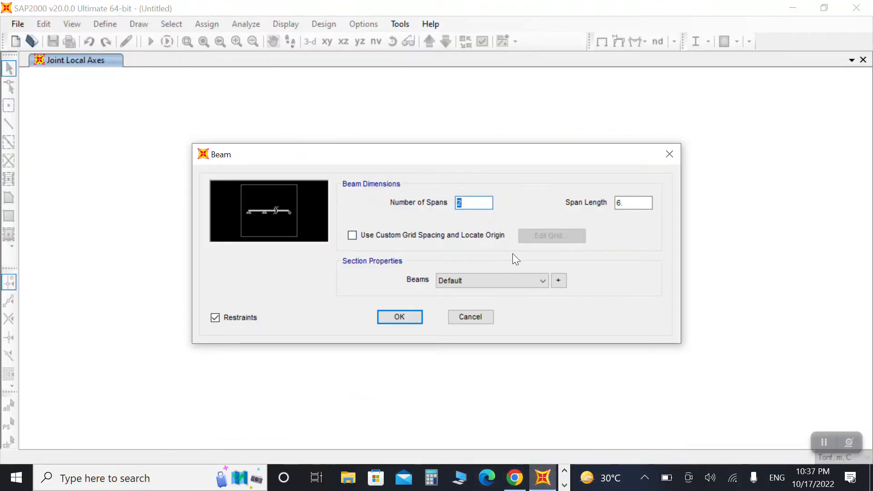
Step: Set the span length to 4.2 and create the two-span beam model
{"action": "double_click", "coordinate": [634, 205]}
{"action": "type", "text": "4.2"}
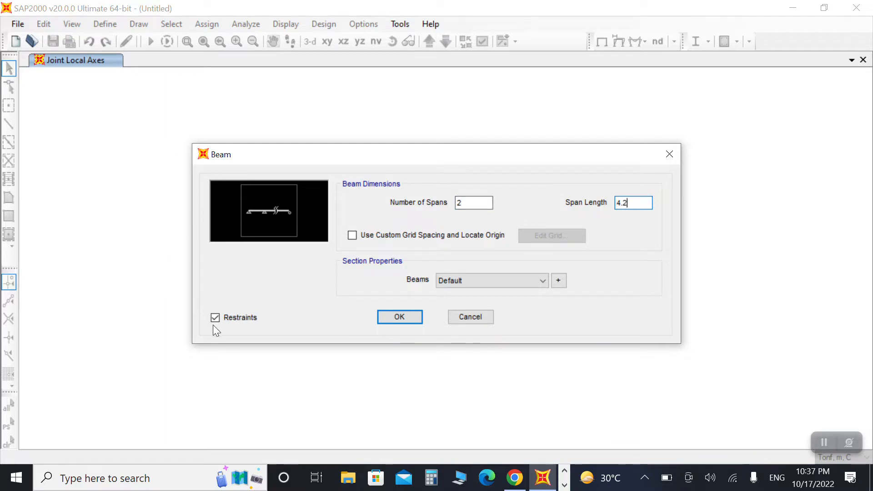
{"action": "left_click", "coordinate": [394, 319]}
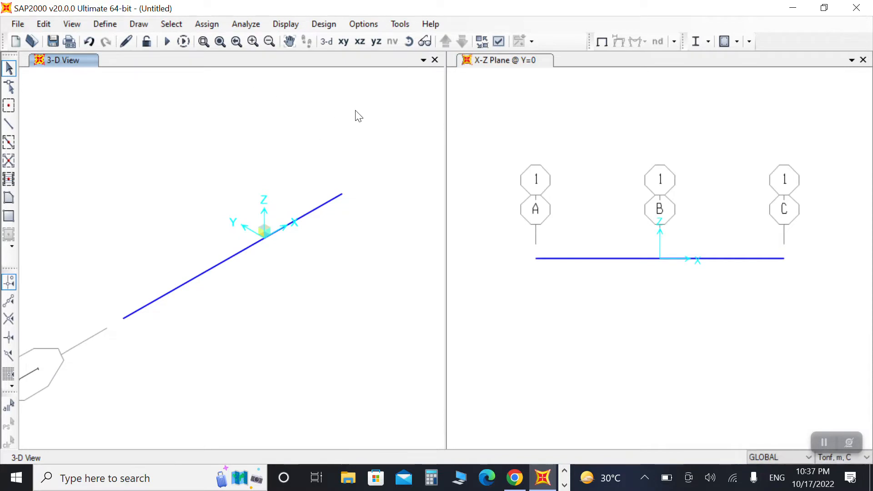
Step: Show the X-Z plane in the left window and the 3-D view in the right window
{"action": "left_click", "coordinate": [360, 42]}
{"action": "left_click", "coordinate": [599, 110]}
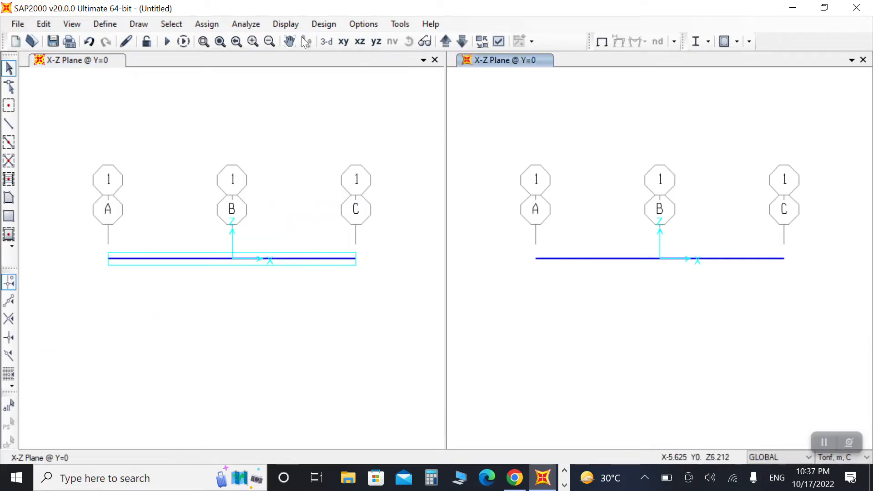
{"action": "left_click", "coordinate": [330, 43]}
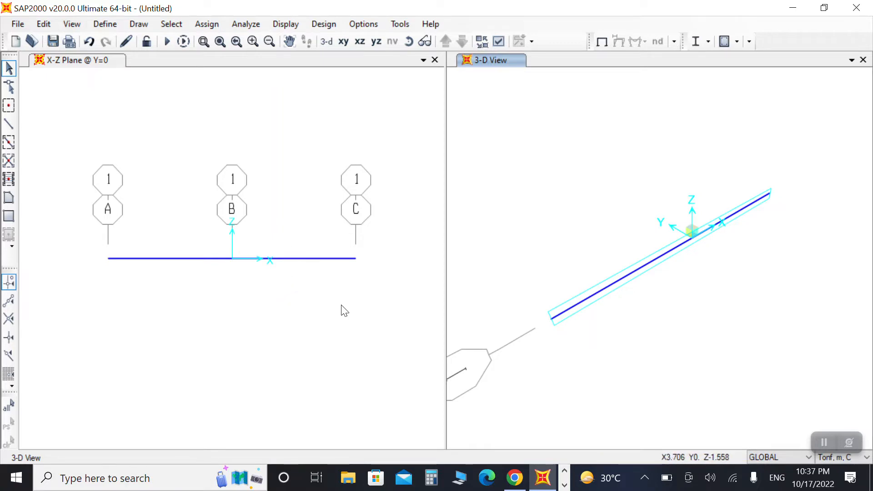
{"action": "left_click_drag", "start_coordinate": [374, 213], "coordinate": [80, 320]}
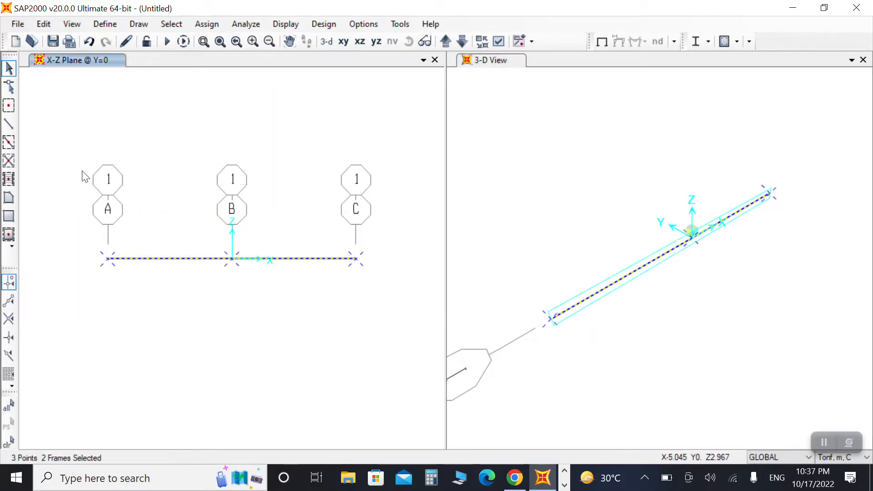
{"action": "left_click_drag", "start_coordinate": [83, 175], "coordinate": [373, 313]}
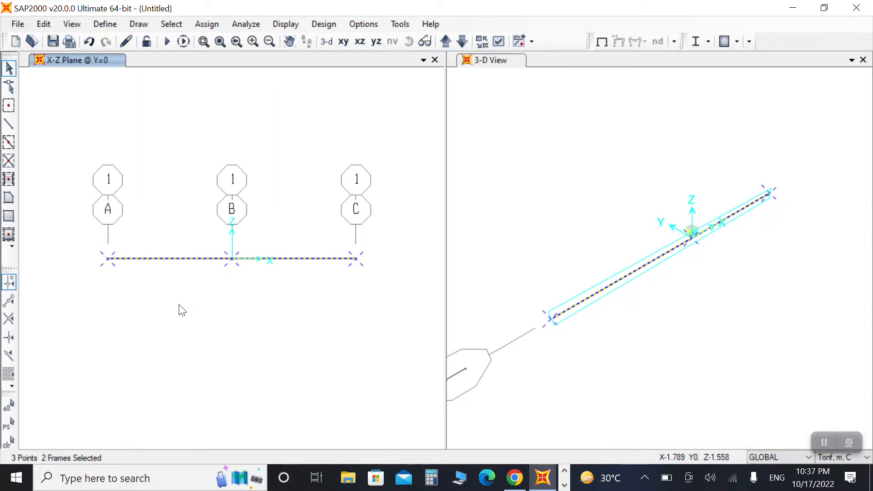
{"action": "key", "text": "ctrl+q"}
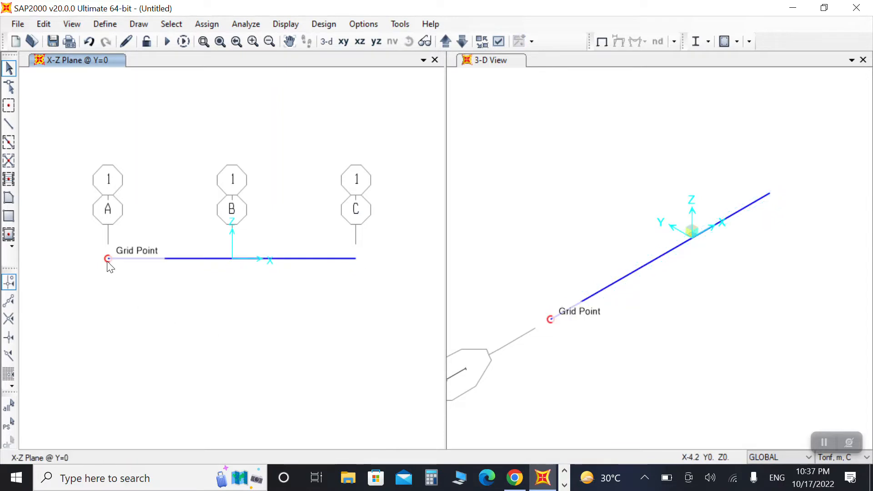
{"action": "left_click", "coordinate": [107, 258]}
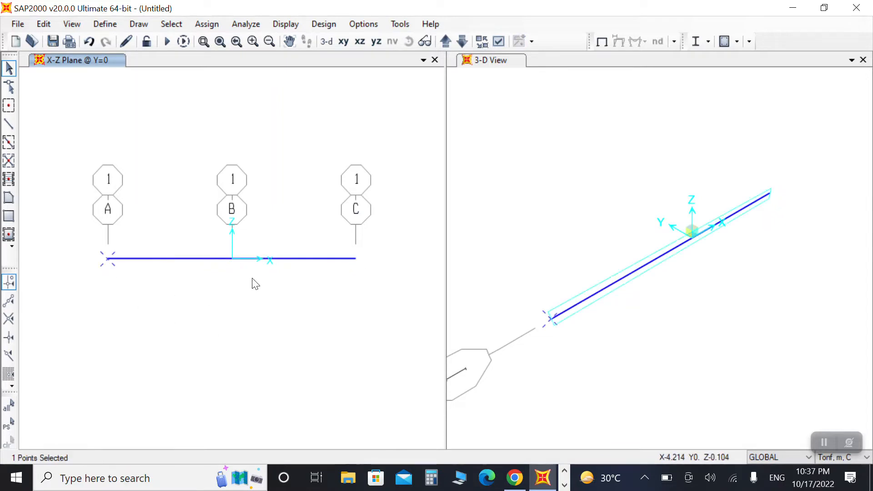
{"action": "left_click", "coordinate": [232, 259]}
{"action": "left_click", "coordinate": [355, 259]}
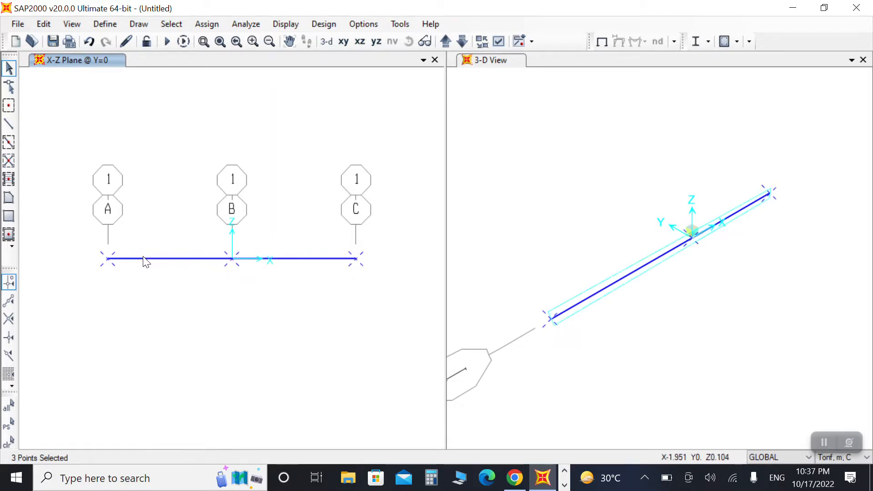
{"action": "key", "text": "Escape"}
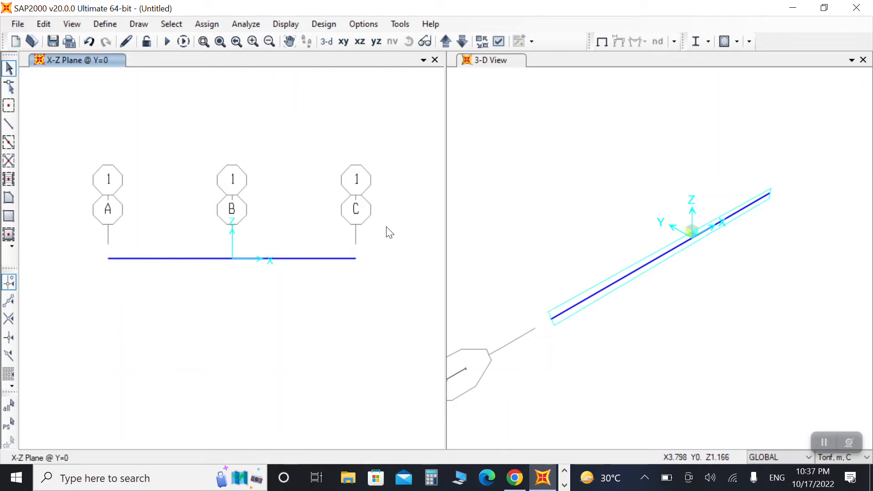
Step: Select both beam frames and open Divide Frames
{"action": "left_click_drag", "start_coordinate": [385, 229], "coordinate": [96, 317]}
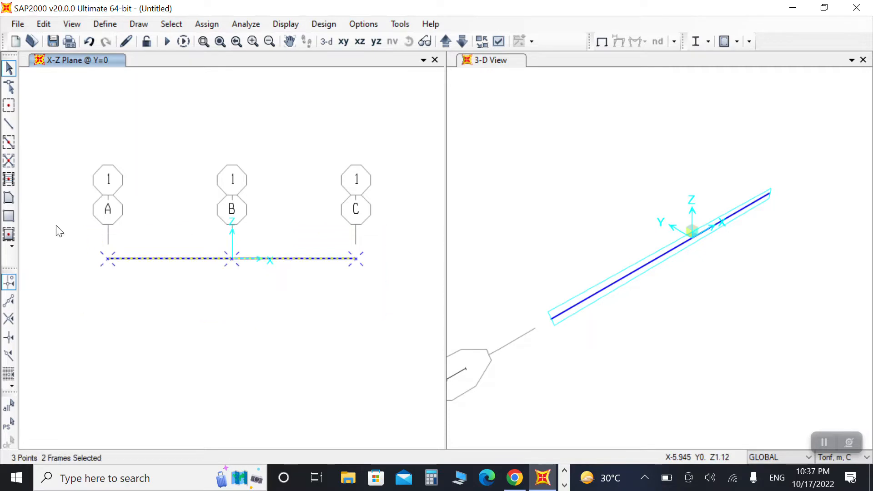
{"action": "left_click_drag", "start_coordinate": [68, 207], "coordinate": [217, 293]}
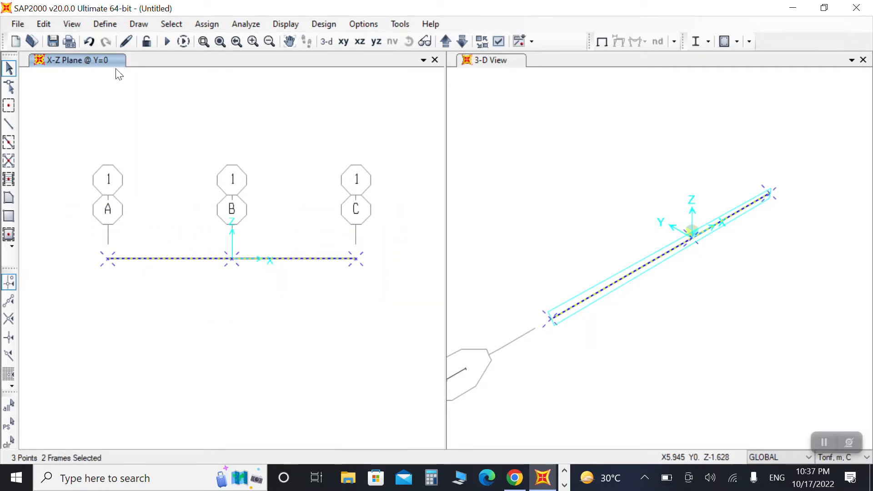
{"action": "left_click", "coordinate": [41, 25]}
{"action": "mouse_move", "coordinate": [95, 269]}
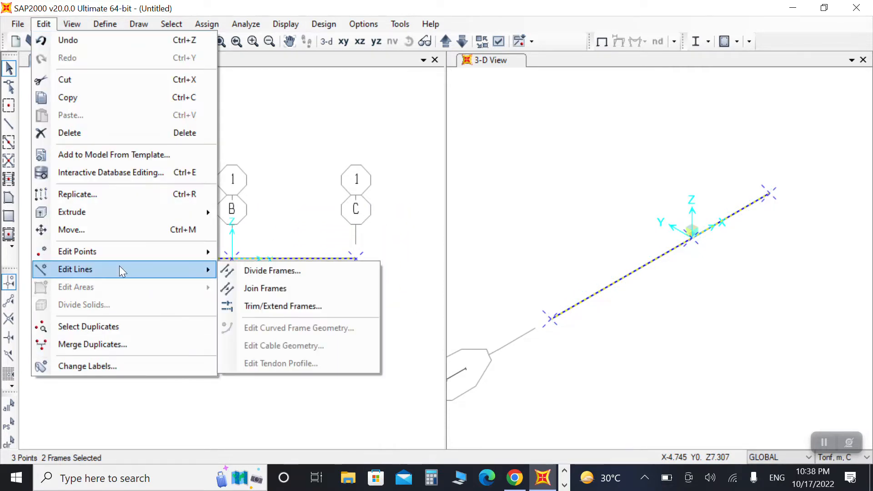
{"action": "left_click", "coordinate": [263, 270]}
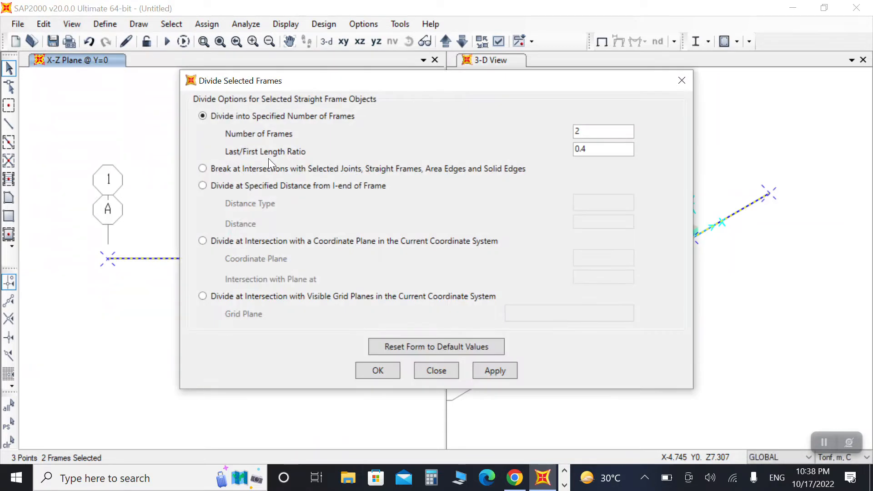
Step: Checking 1.2 ÷ 3 in Calculator, divide the frames into 2 with a last/first length ratio of 0.4
{"action": "left_click_drag", "start_coordinate": [306, 81], "coordinate": [271, 82]}
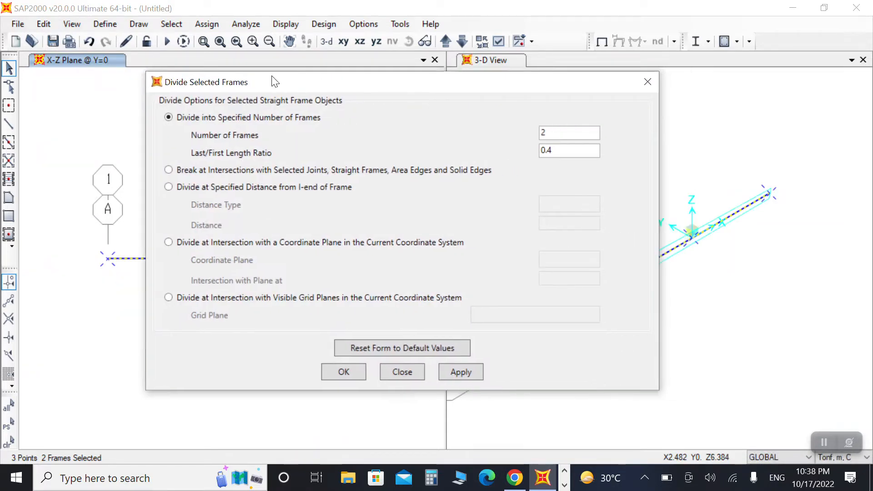
{"action": "left_click_drag", "start_coordinate": [197, 81], "coordinate": [421, 127]}
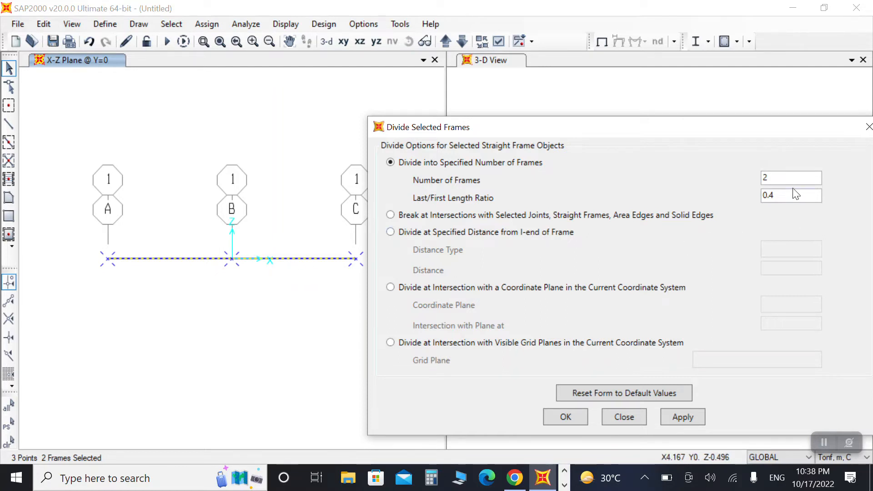
{"action": "left_click_drag", "start_coordinate": [787, 194], "coordinate": [699, 200]}
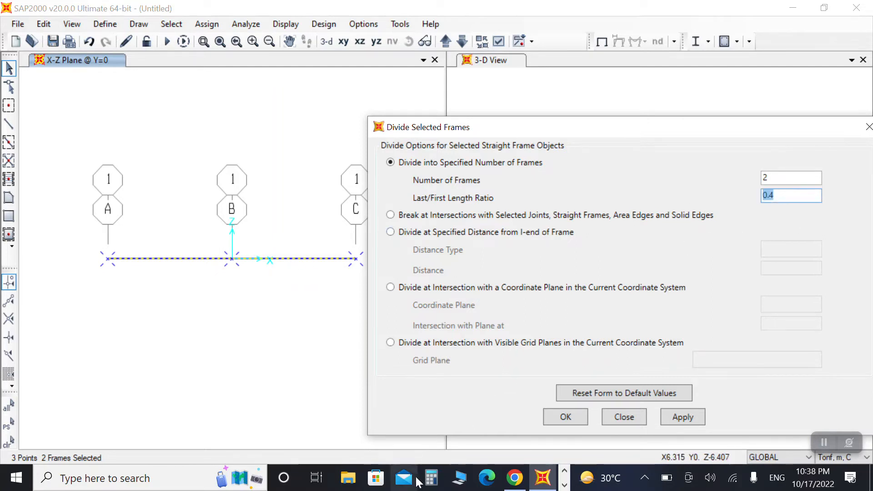
{"action": "left_click", "coordinate": [431, 477]}
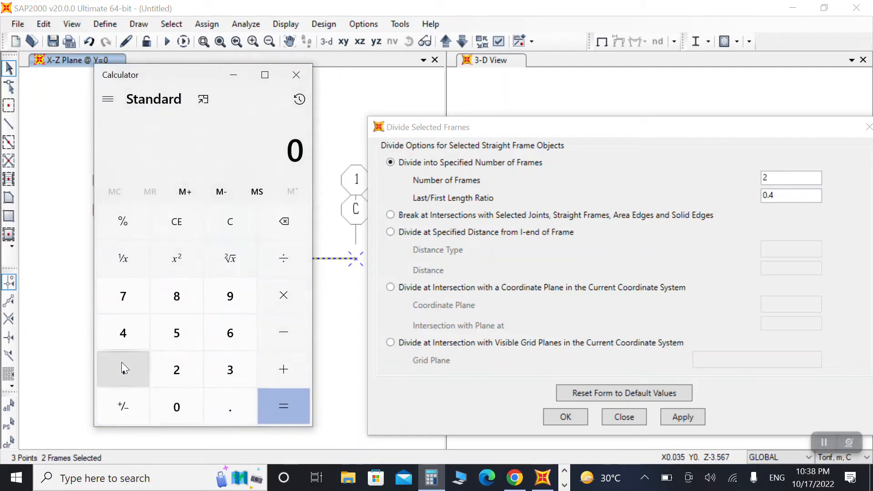
{"action": "left_click", "coordinate": [122, 363]}
{"action": "left_click", "coordinate": [222, 409]}
{"action": "left_click", "coordinate": [180, 368]}
{"action": "left_click", "coordinate": [285, 268]}
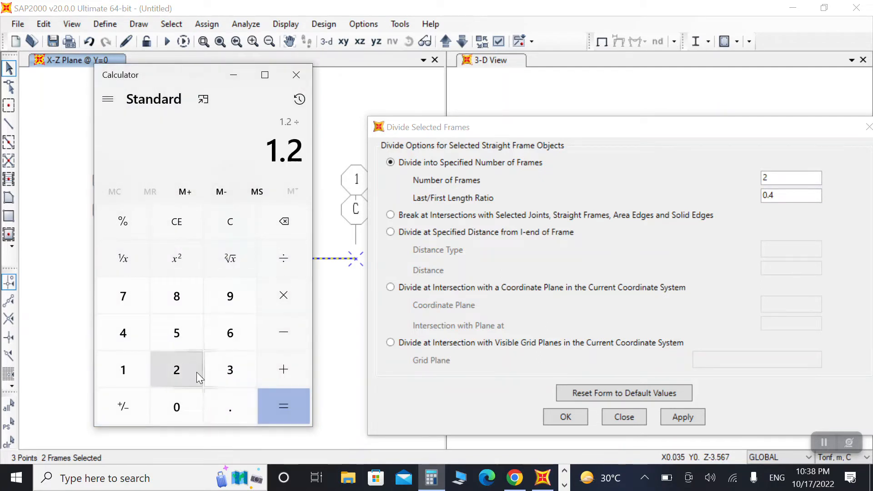
{"action": "left_click", "coordinate": [227, 371]}
{"action": "left_click", "coordinate": [286, 401]}
{"action": "left_click", "coordinate": [235, 78]}
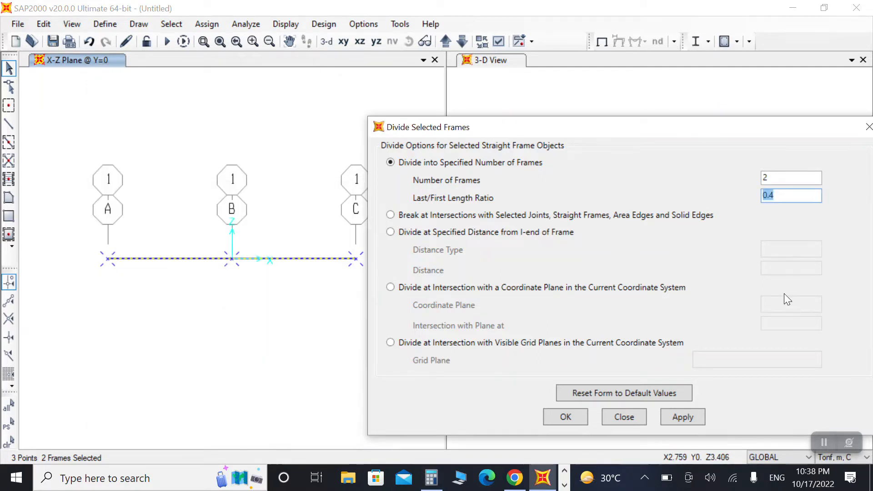
{"action": "left_click", "coordinate": [683, 418]}
{"action": "left_click", "coordinate": [569, 416]}
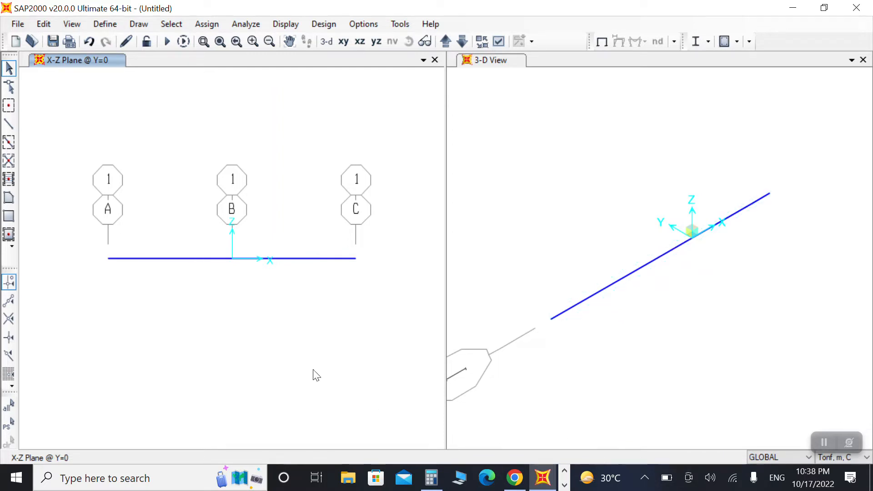
Step: Assign fixed restraints to the beam's two end joints
{"action": "left_click", "coordinate": [199, 262]}
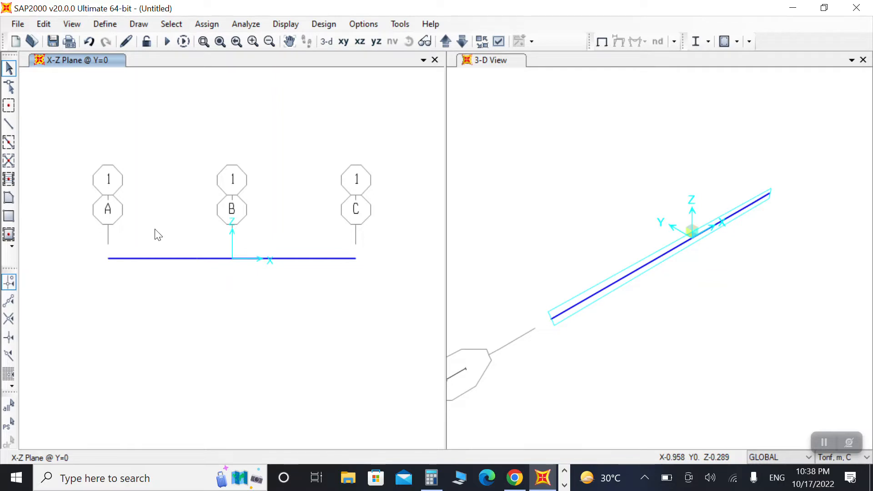
{"action": "left_click_drag", "start_coordinate": [89, 234], "coordinate": [136, 300]}
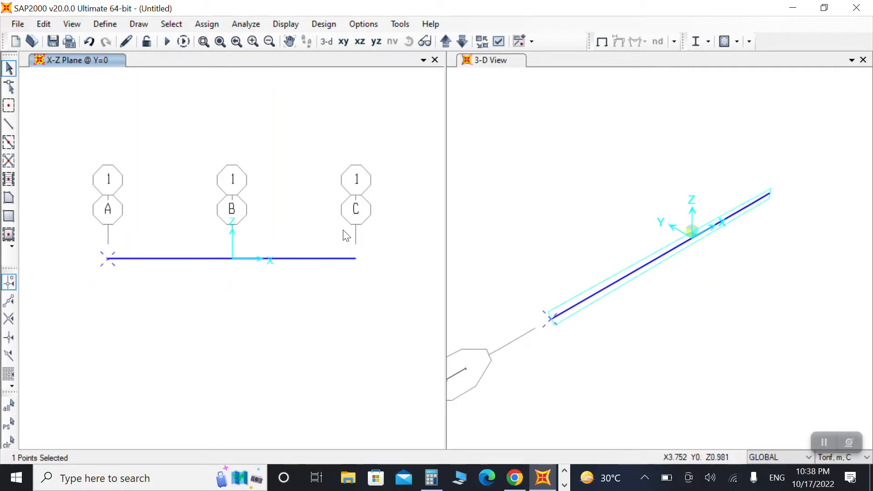
{"action": "left_click_drag", "start_coordinate": [344, 231], "coordinate": [382, 296]}
{"action": "left_click", "coordinate": [207, 24]}
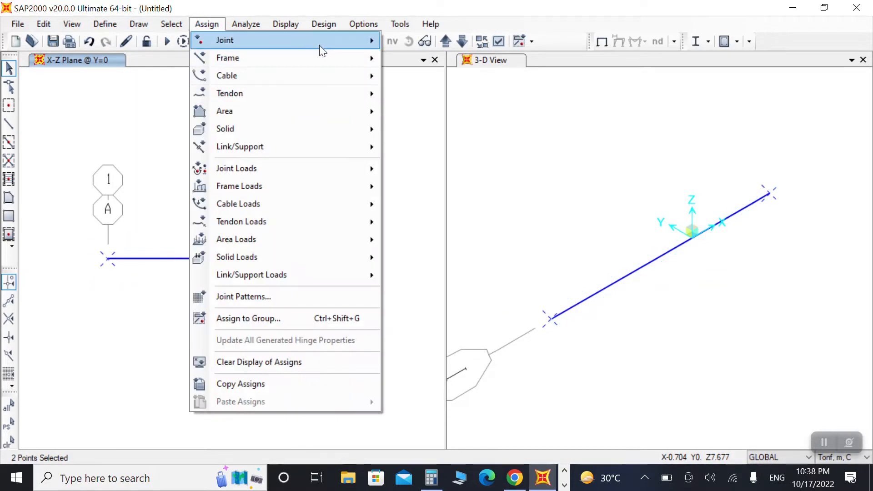
{"action": "mouse_move", "coordinate": [318, 42]}
{"action": "left_click", "coordinate": [407, 42]}
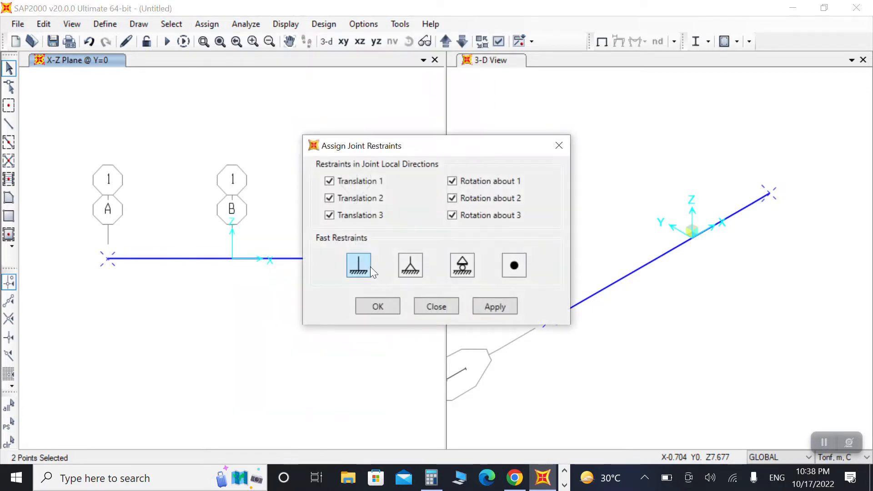
{"action": "left_click", "coordinate": [489, 306]}
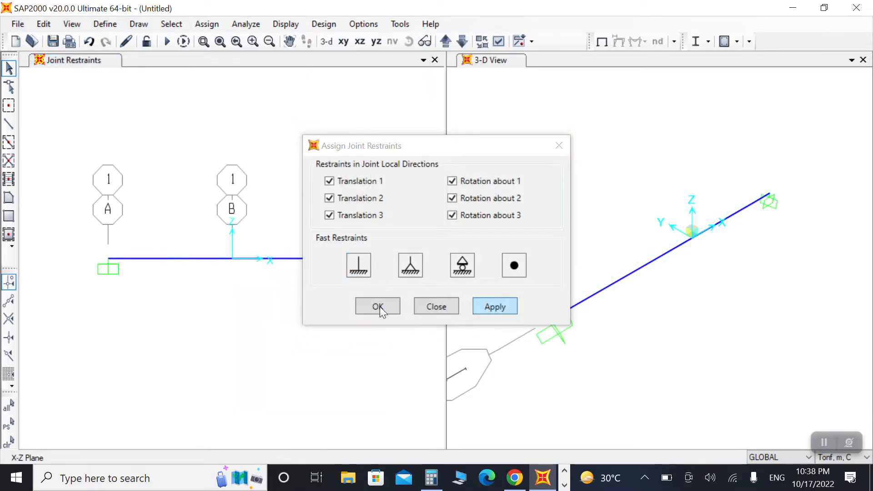
{"action": "left_click", "coordinate": [379, 307]}
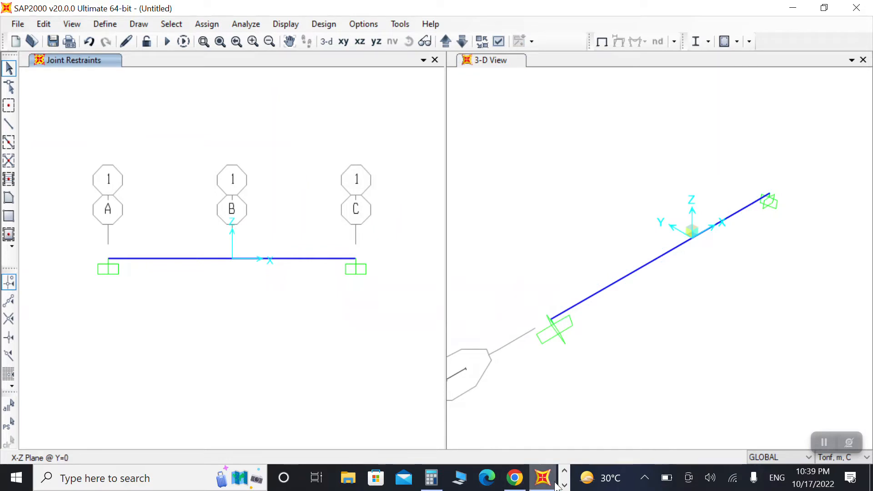
Step: Switch to the photo viewer to review the frame sketch
{"action": "left_click", "coordinate": [563, 485]}
{"action": "left_click", "coordinate": [350, 478]}
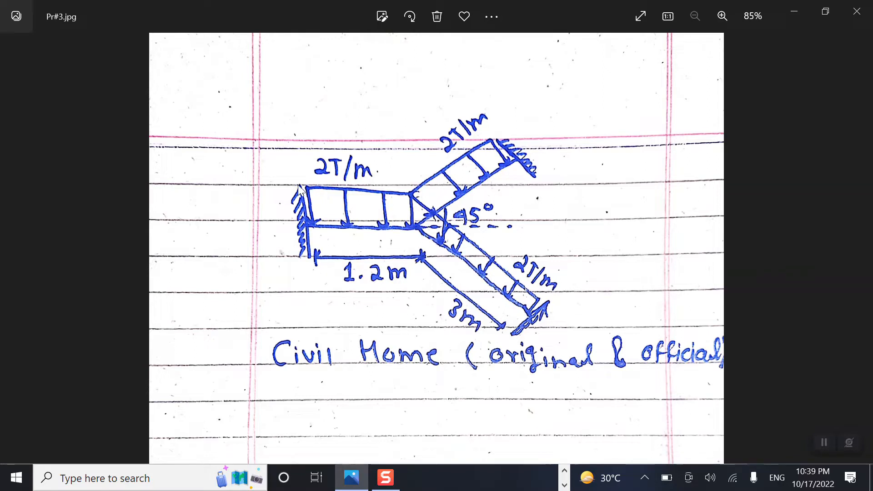
Step: Back in SAP2000, rotate the left support joint's local axes 90° about Y
{"action": "left_click", "coordinate": [564, 470]}
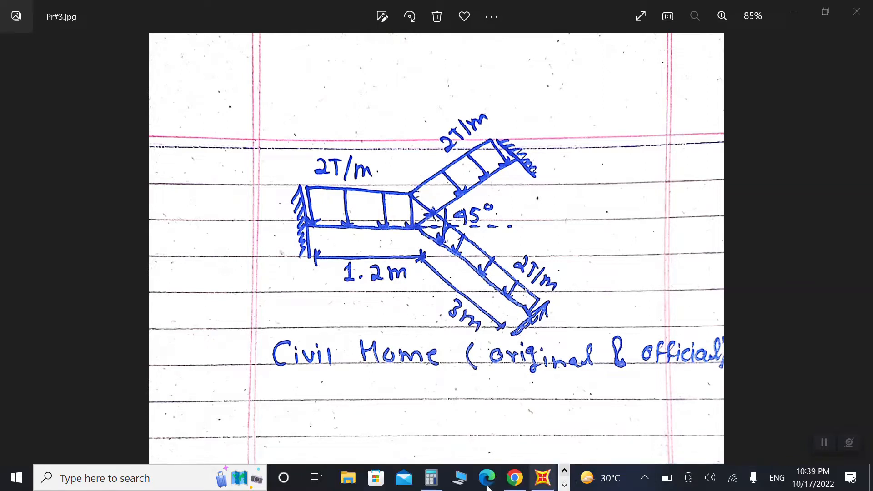
{"action": "mouse_move", "coordinate": [514, 477]}
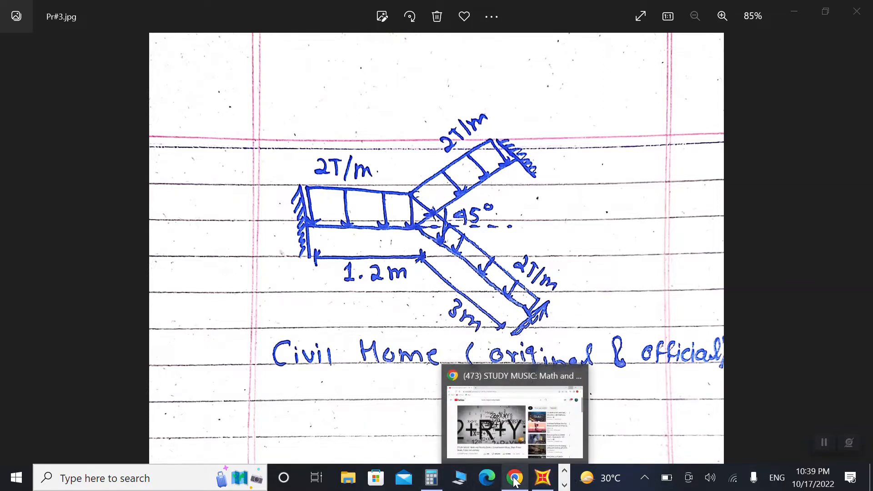
{"action": "left_click", "coordinate": [542, 477]}
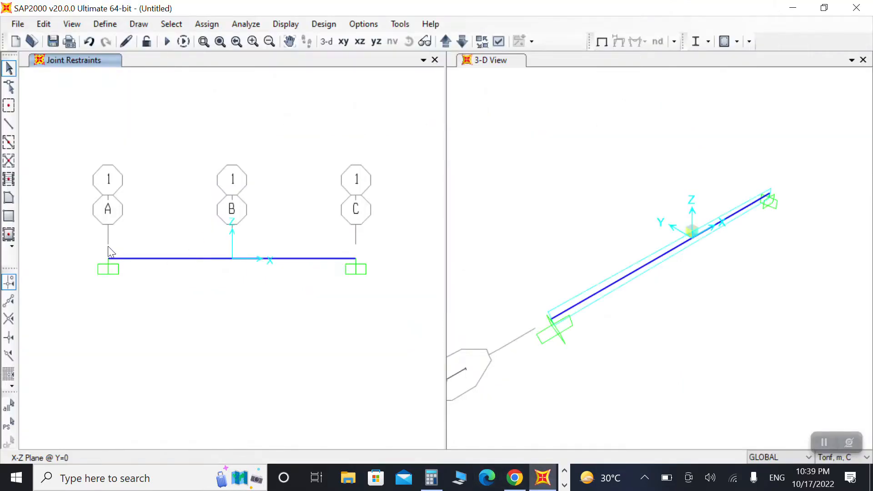
{"action": "left_click_drag", "start_coordinate": [85, 237], "coordinate": [135, 307]}
{"action": "left_click", "coordinate": [206, 24]}
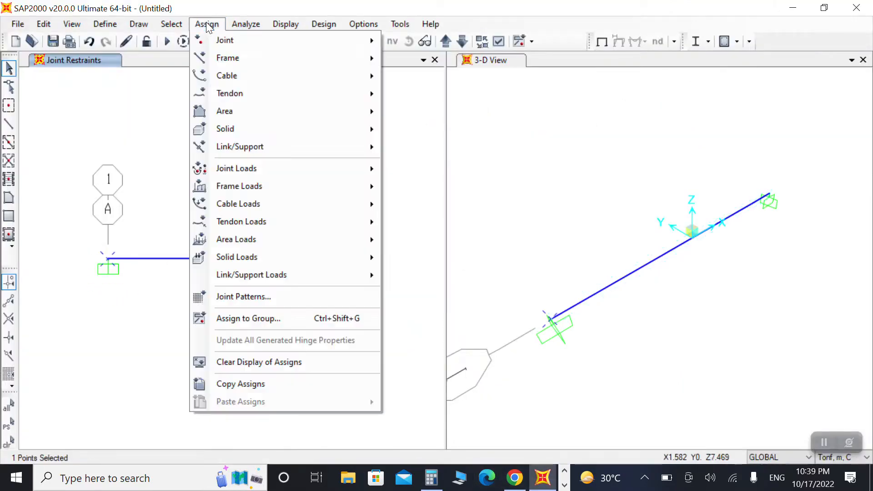
{"action": "mouse_move", "coordinate": [295, 47]}
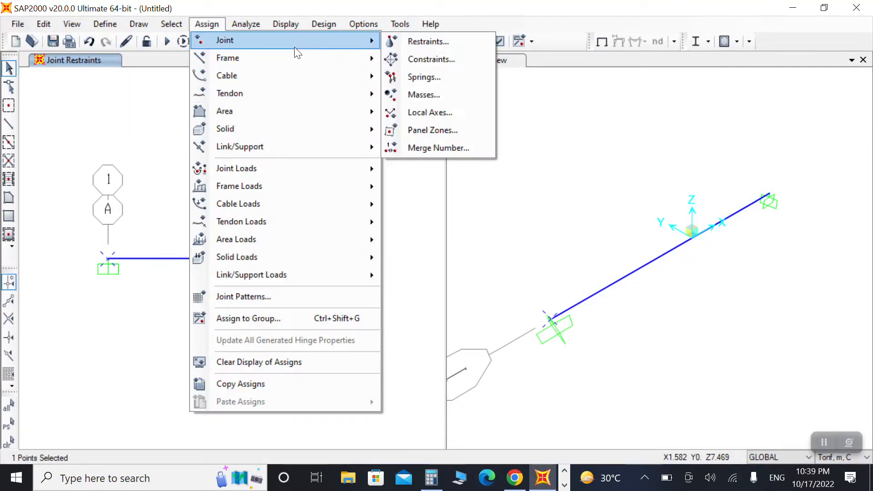
{"action": "left_click", "coordinate": [429, 113]}
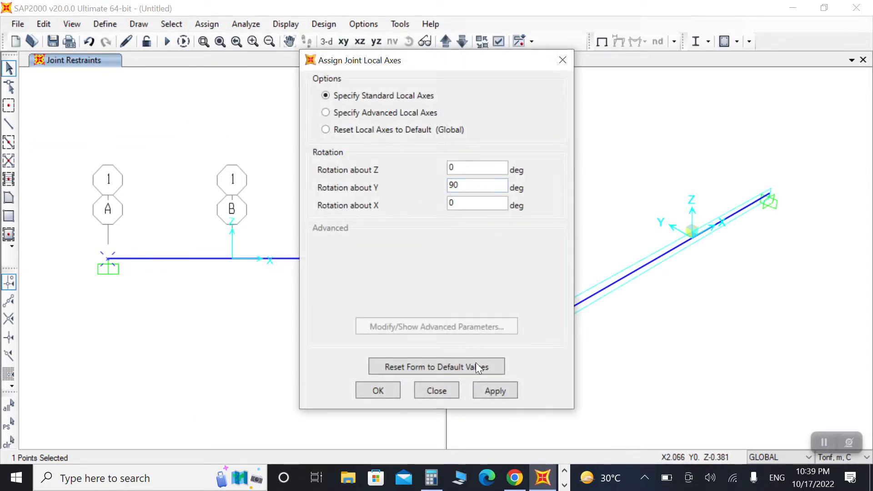
{"action": "left_click", "coordinate": [495, 390]}
{"action": "left_click", "coordinate": [378, 391]}
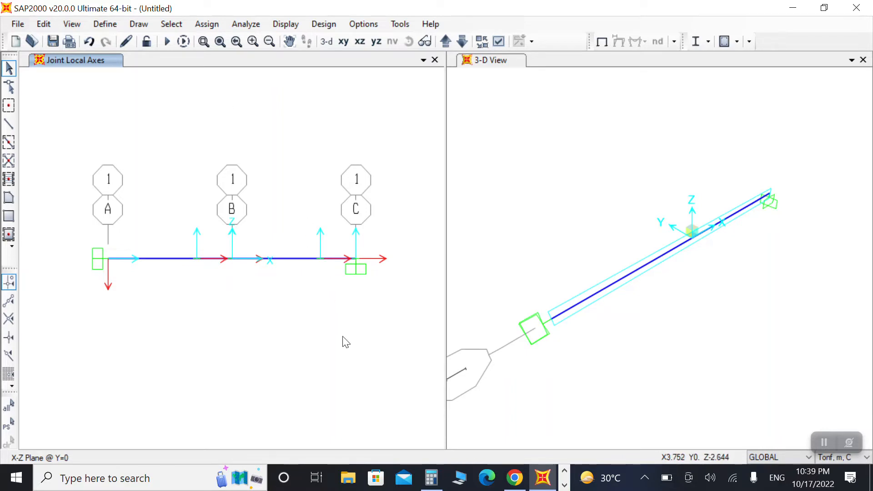
Step: Delete the short beam segment next to the right-hand support
{"action": "left_click", "coordinate": [288, 259]}
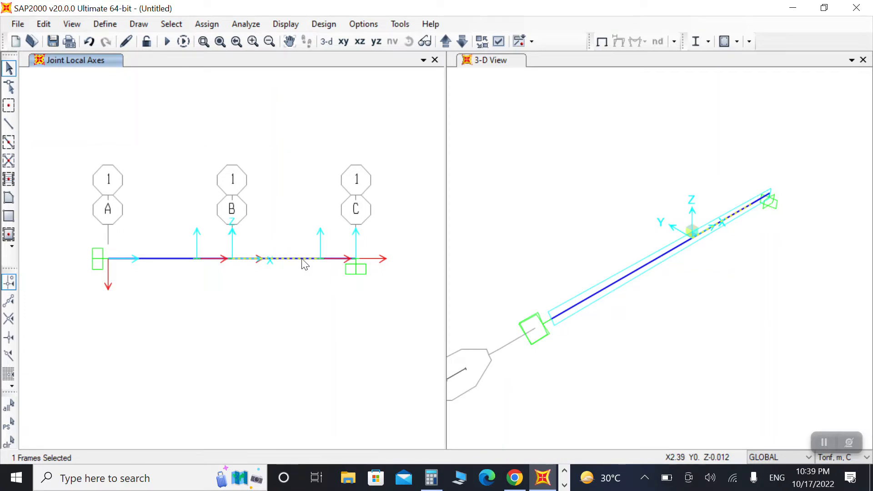
{"action": "key", "text": "Escape"}
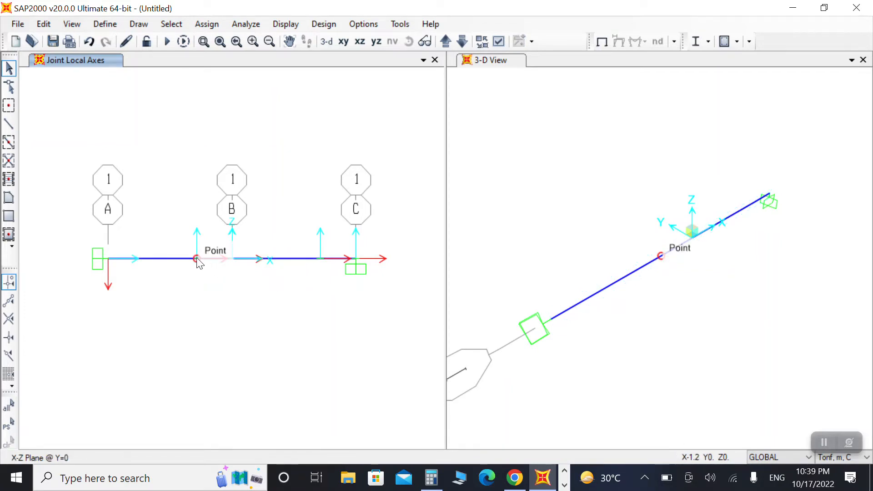
{"action": "left_click", "coordinate": [340, 258]}
{"action": "key", "text": "Delete"}
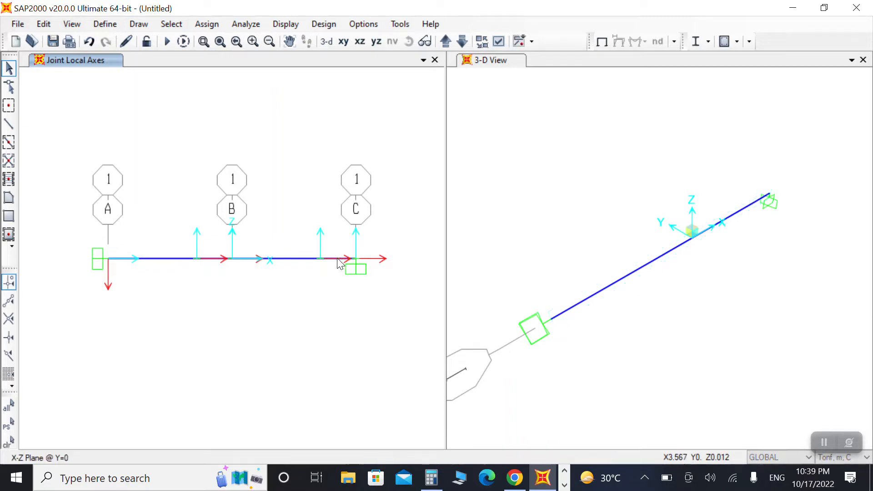
{"action": "left_click", "coordinate": [340, 264]}
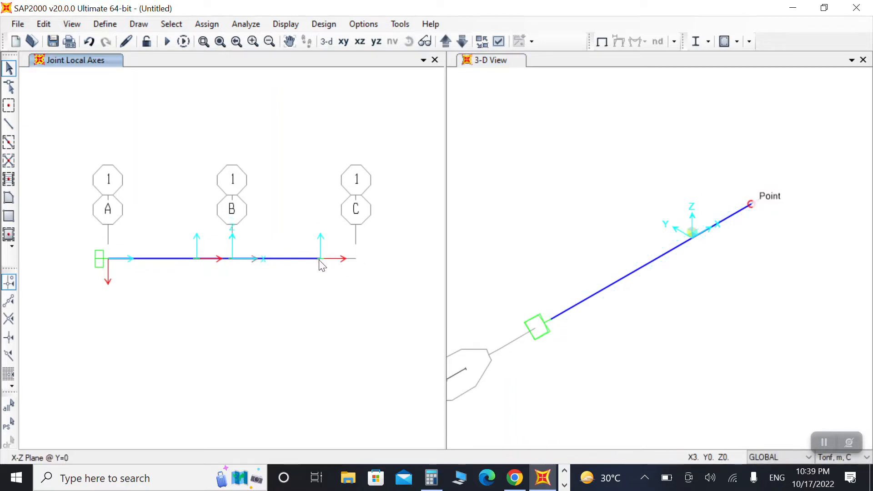
Step: Assign a fully fixed restraint to the new right end joint of the beam
{"action": "left_click", "coordinate": [321, 258]}
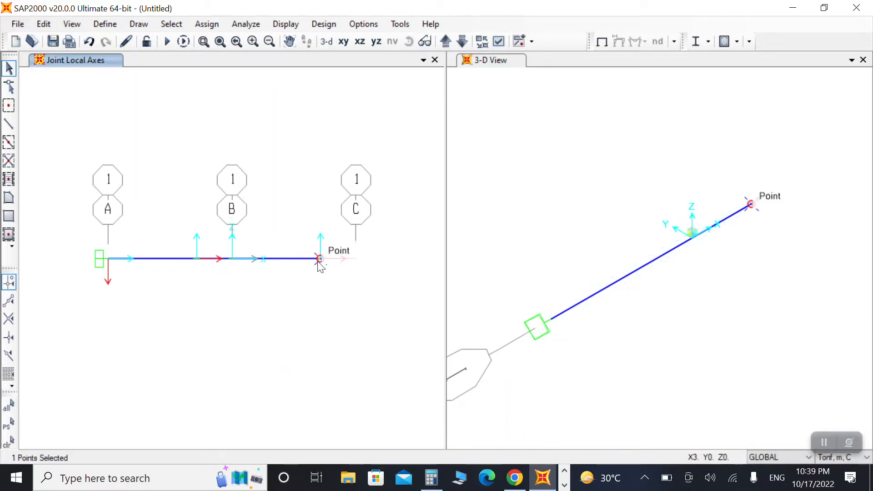
{"action": "left_click", "coordinate": [215, 24]}
{"action": "mouse_move", "coordinate": [337, 42]}
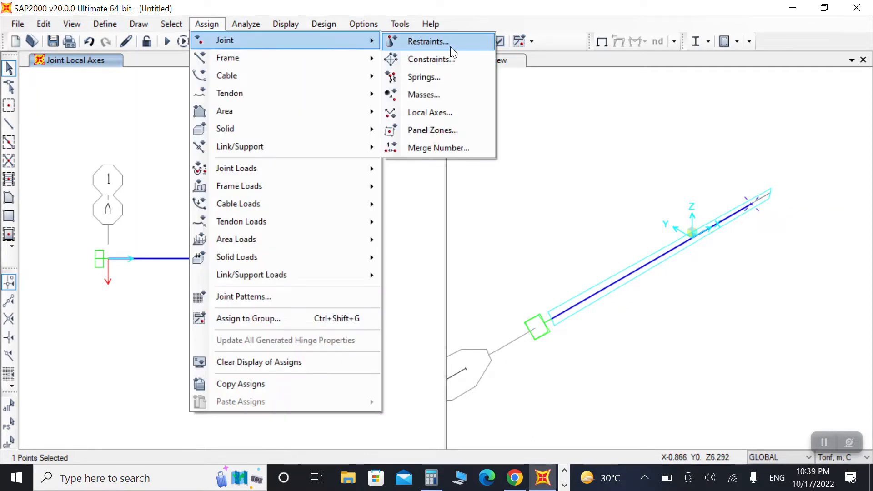
{"action": "left_click", "coordinate": [450, 45]}
{"action": "left_click", "coordinate": [495, 306]}
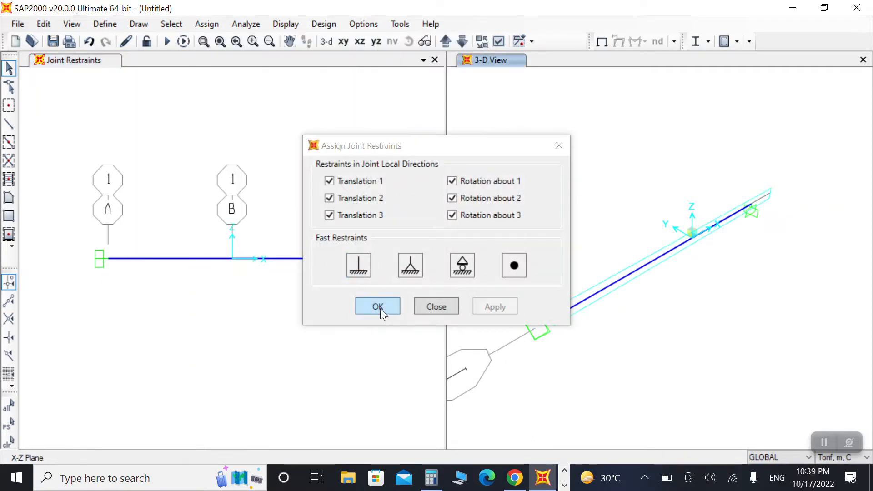
{"action": "left_click", "coordinate": [377, 307]}
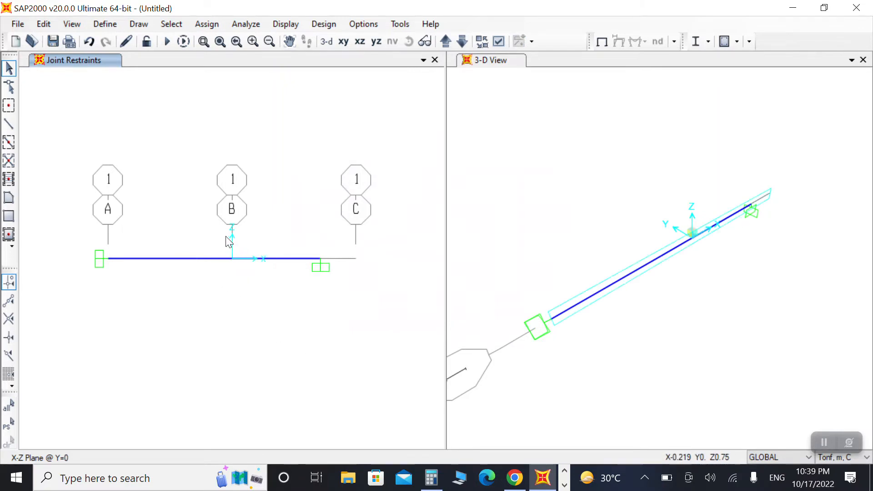
Step: Replicate the right beam segment and its support radially 45° about a Y-parallel axis through joint B
{"action": "left_click_drag", "start_coordinate": [236, 239], "coordinate": [341, 292]}
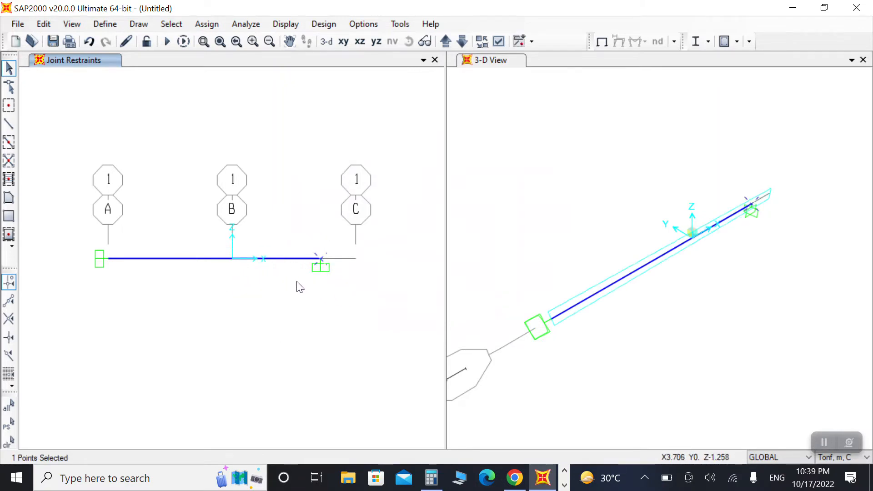
{"action": "left_click", "coordinate": [291, 259]}
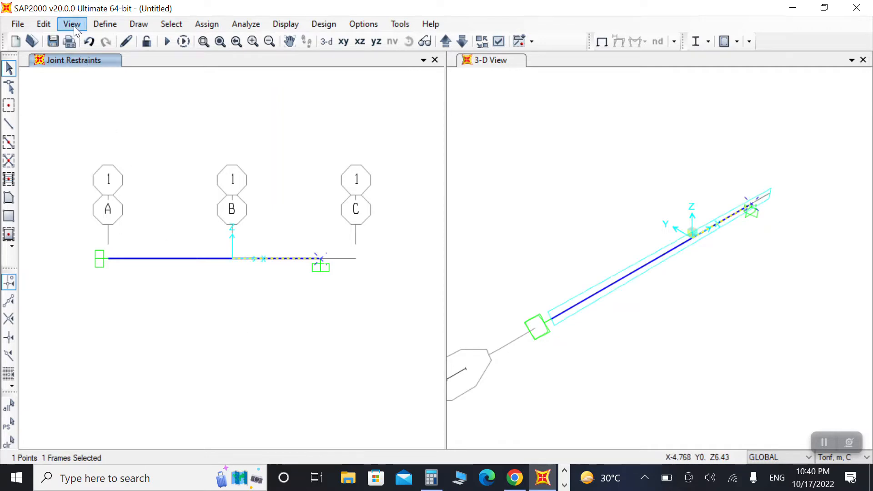
{"action": "left_click", "coordinate": [44, 24]}
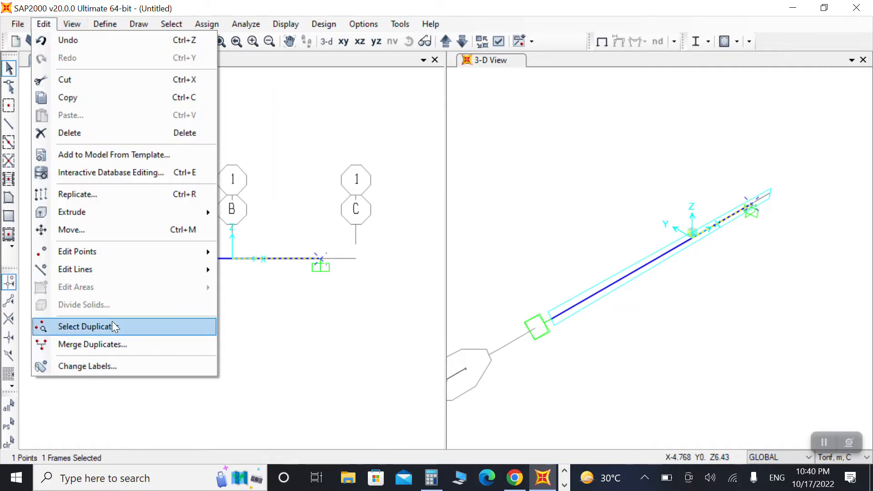
{"action": "key", "text": "ctrl+r"}
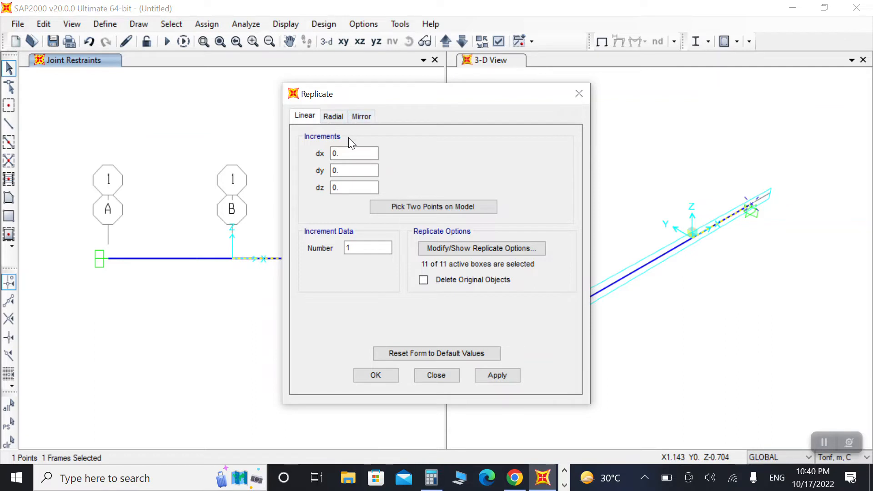
{"action": "left_click", "coordinate": [336, 115]}
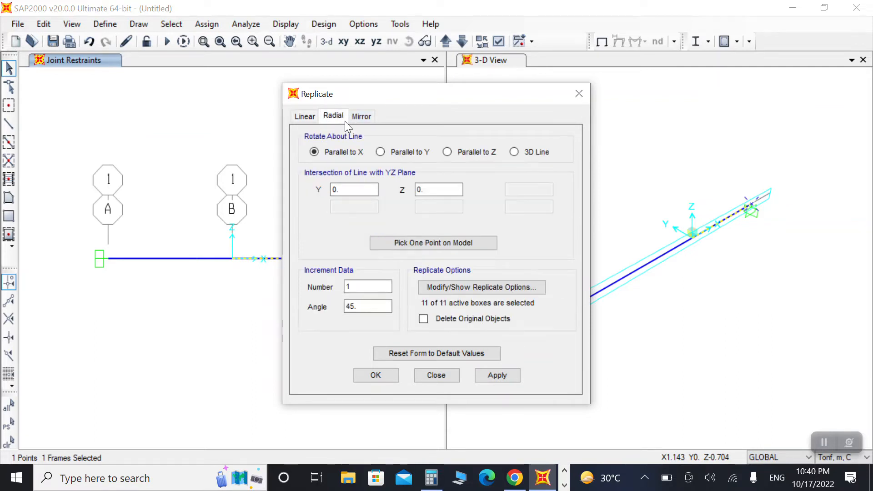
{"action": "left_click", "coordinate": [400, 150]}
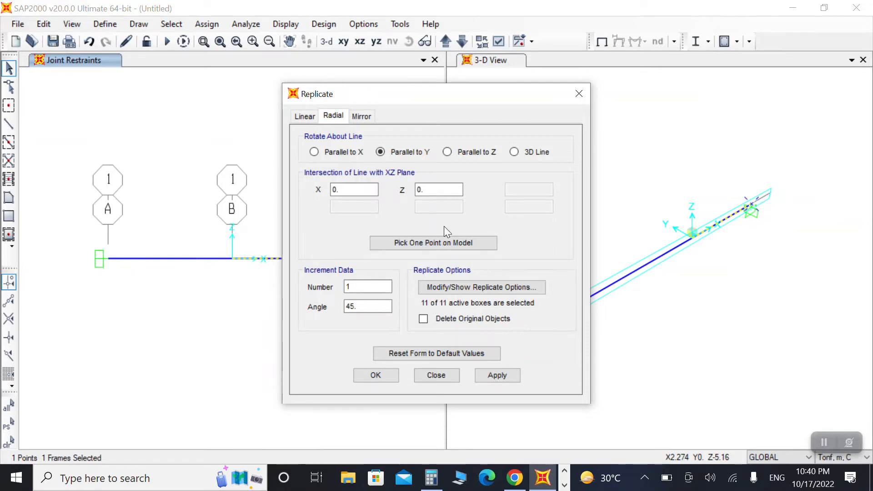
{"action": "left_click", "coordinate": [433, 243]}
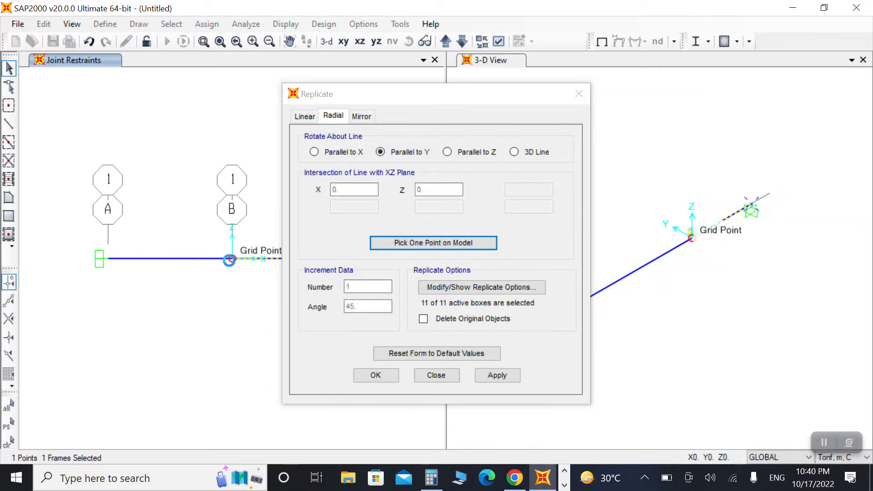
{"action": "left_click", "coordinate": [230, 259]}
{"action": "left_click", "coordinate": [495, 376]}
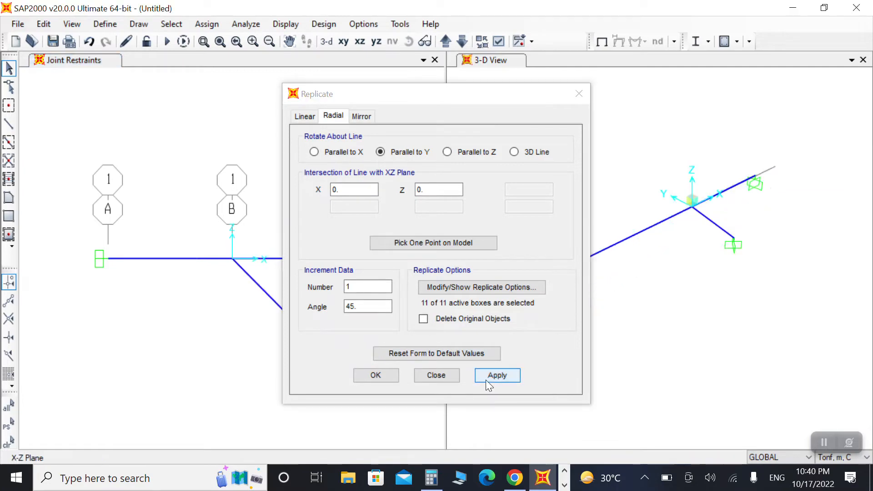
{"action": "left_click", "coordinate": [372, 375]}
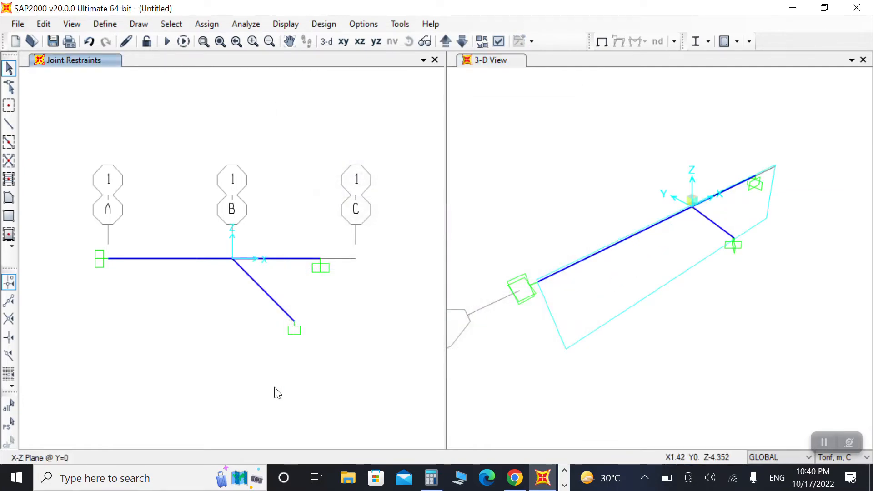
Step: Replicate the original right segment and support radially by -45° about the same axis, deleting the original objects
{"action": "left_click", "coordinate": [278, 261]}
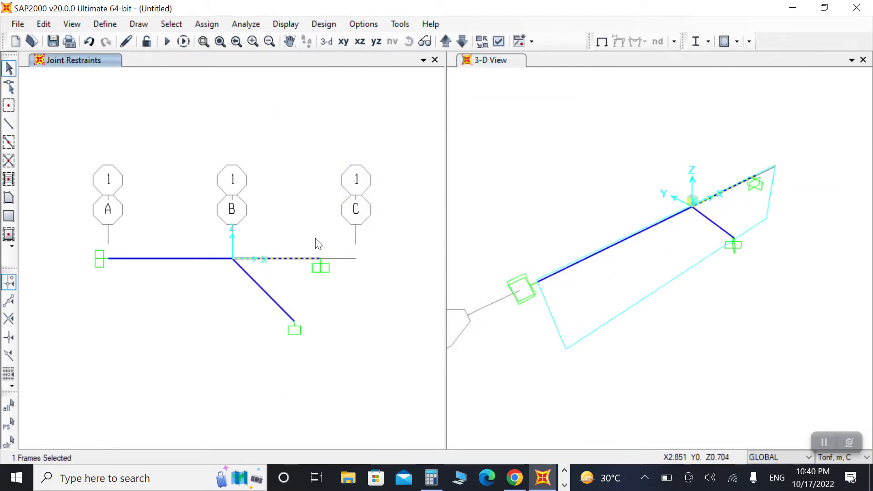
{"action": "left_click_drag", "start_coordinate": [315, 238], "coordinate": [352, 327]}
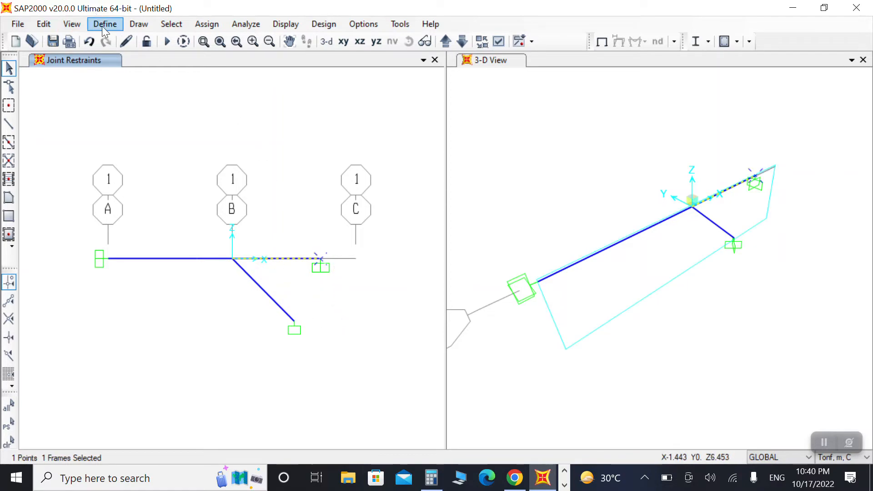
{"action": "left_click", "coordinate": [52, 25]}
{"action": "left_click", "coordinate": [109, 199]}
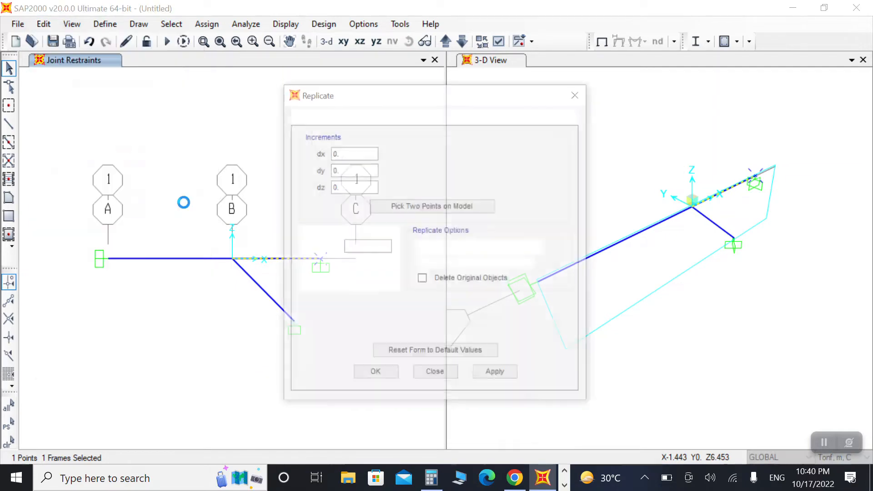
{"action": "left_click", "coordinate": [333, 116]}
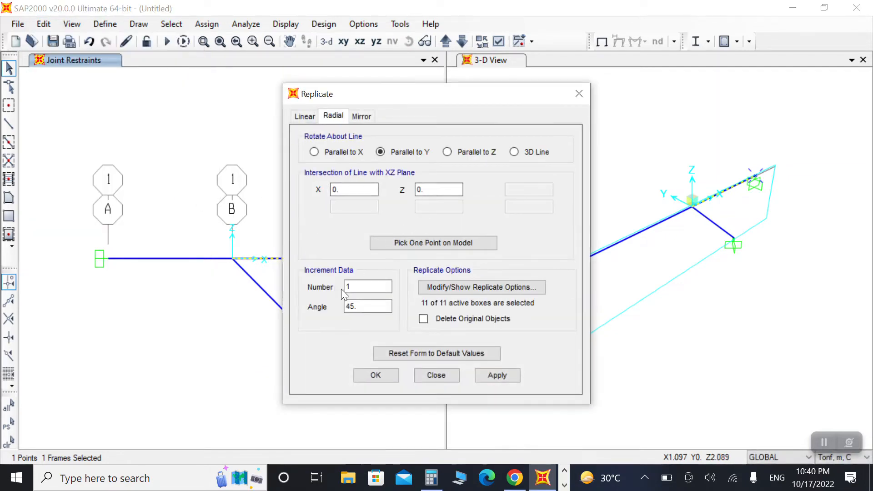
{"action": "double_click", "coordinate": [362, 308]}
{"action": "type", "text": "-"}
{"action": "left_click", "coordinate": [461, 318]}
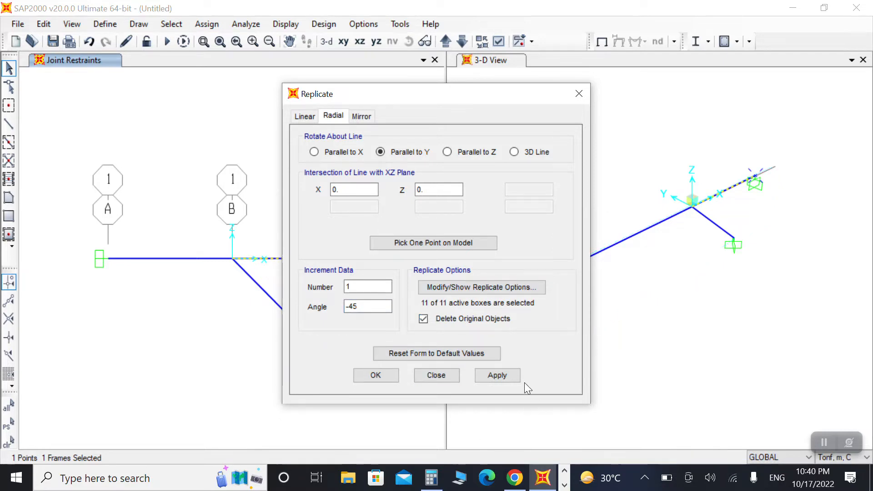
{"action": "left_click", "coordinate": [500, 378]}
{"action": "left_click", "coordinate": [364, 375]}
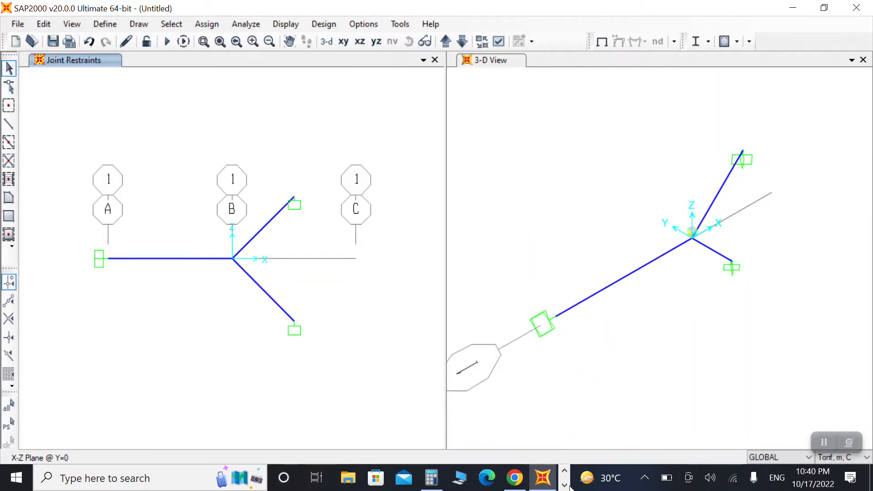
Step: Bring up the frame sketch in the photo viewer beside the model to compare the geometry
{"action": "left_click", "coordinate": [564, 485]}
{"action": "left_click", "coordinate": [351, 477]}
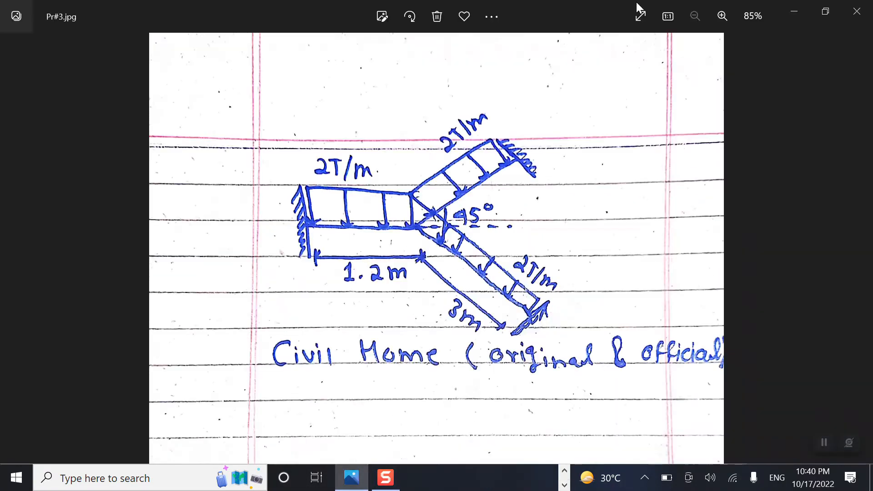
{"action": "left_click", "coordinate": [825, 11]}
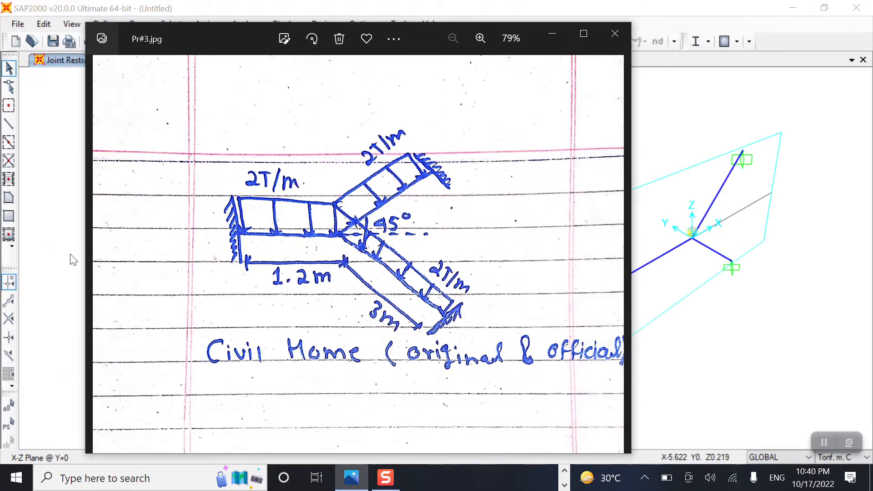
{"action": "left_click_drag", "start_coordinate": [84, 268], "coordinate": [291, 268]}
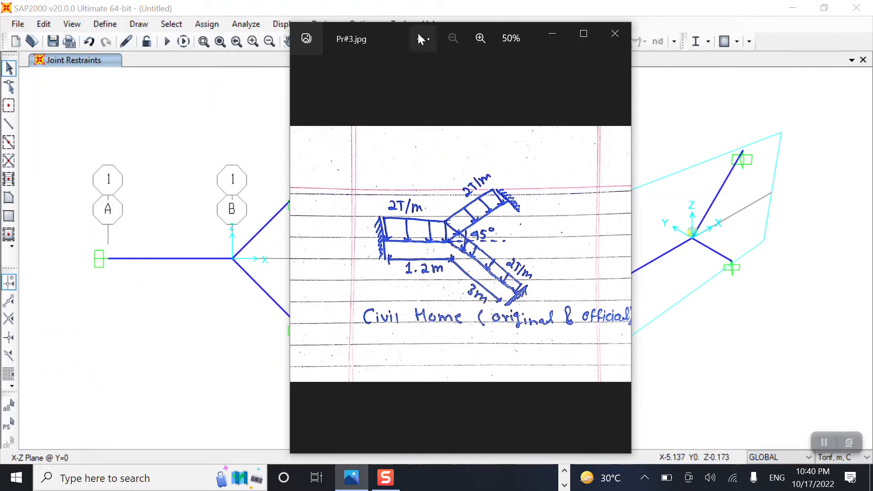
{"action": "left_click_drag", "start_coordinate": [389, 29], "coordinate": [569, 38]}
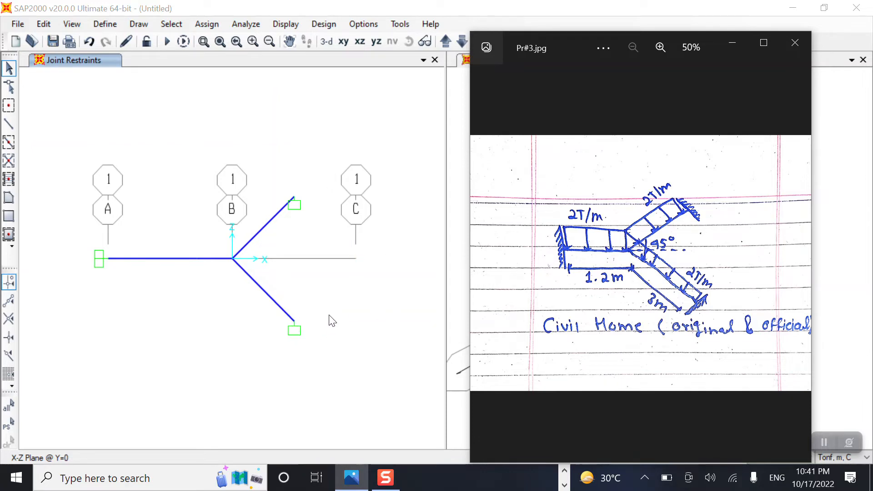
{"action": "left_click", "coordinate": [732, 43]}
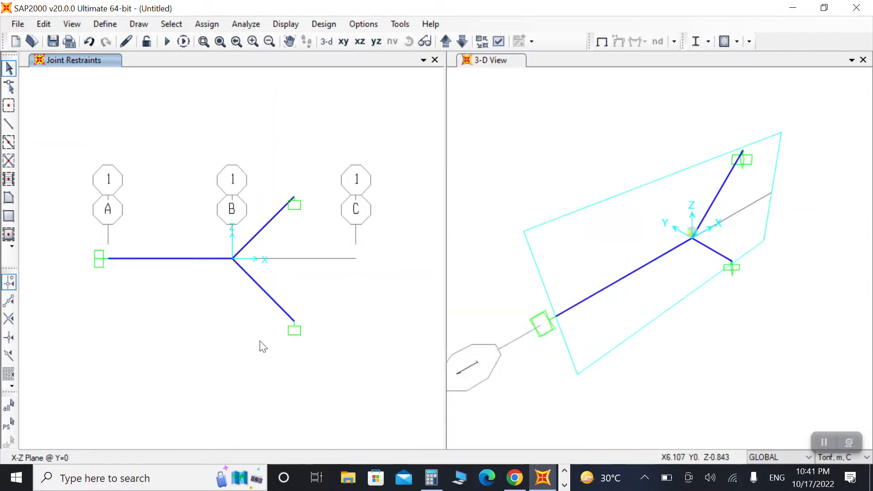
Step: Rotate the local axes of the lower inclined support joint by -45° about Y
{"action": "left_click_drag", "start_coordinate": [257, 302], "coordinate": [332, 360]}
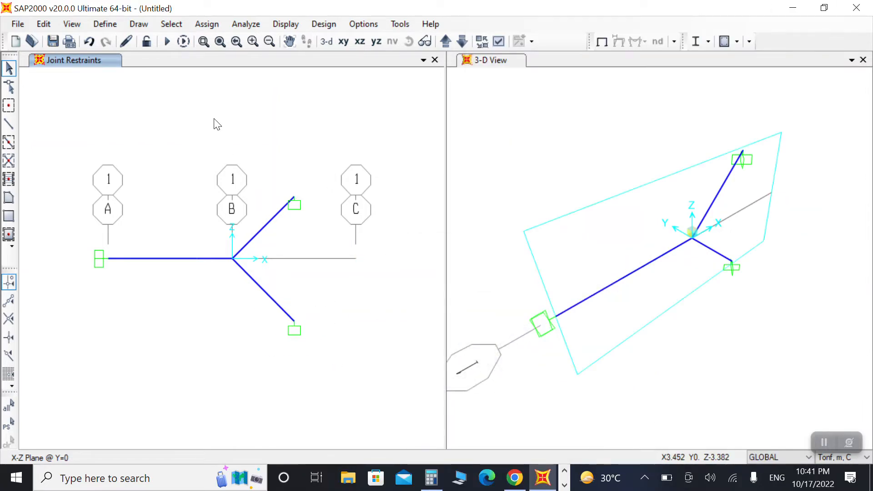
{"action": "left_click", "coordinate": [206, 24]}
{"action": "left_click", "coordinate": [220, 27]}
{"action": "left_click", "coordinate": [223, 27]}
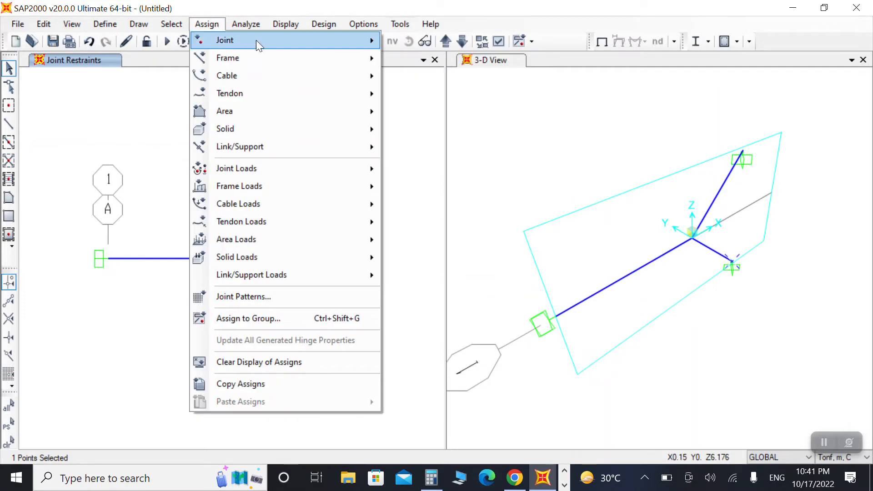
{"action": "left_click", "coordinate": [435, 113]}
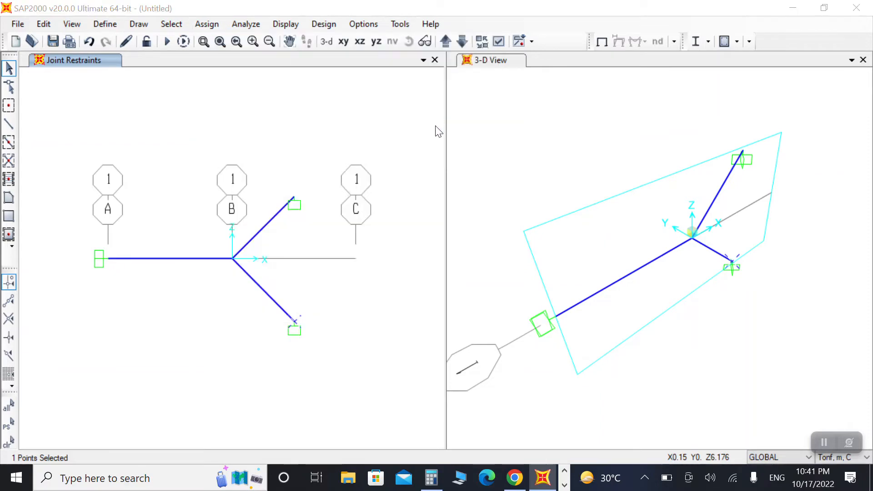
{"action": "left_click_drag", "start_coordinate": [468, 185], "coordinate": [362, 190]}
{"action": "type", "text": "-45"}
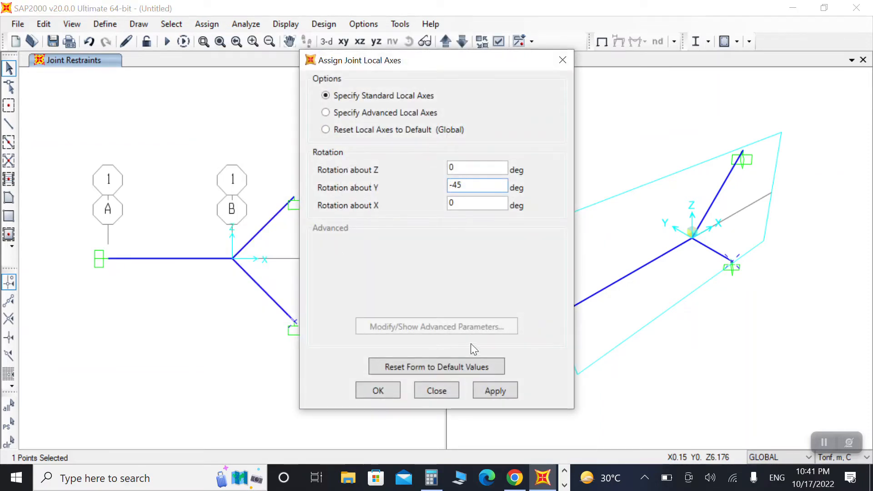
{"action": "left_click", "coordinate": [497, 391]}
{"action": "left_click", "coordinate": [377, 391]}
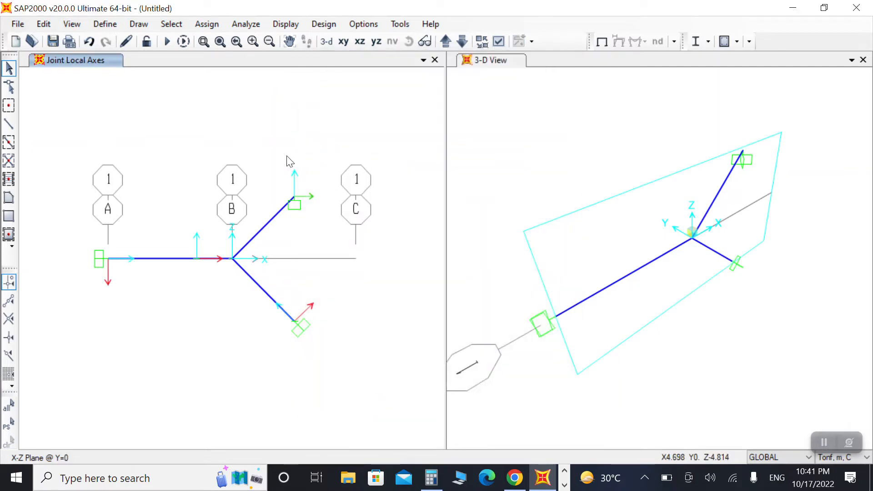
Step: Rotate the local axes of the upper inclined support joint by 225° about Y
{"action": "left_click_drag", "start_coordinate": [277, 187], "coordinate": [336, 250]}
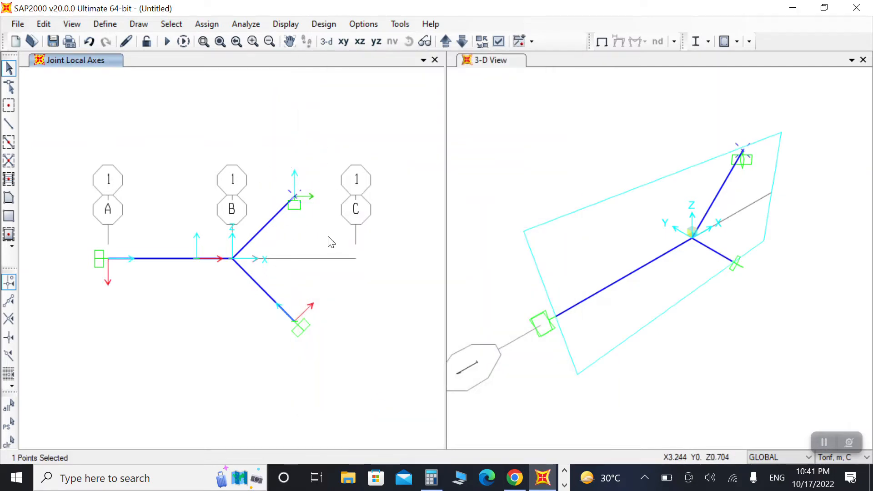
{"action": "left_click", "coordinate": [205, 24]}
{"action": "mouse_move", "coordinate": [320, 41]}
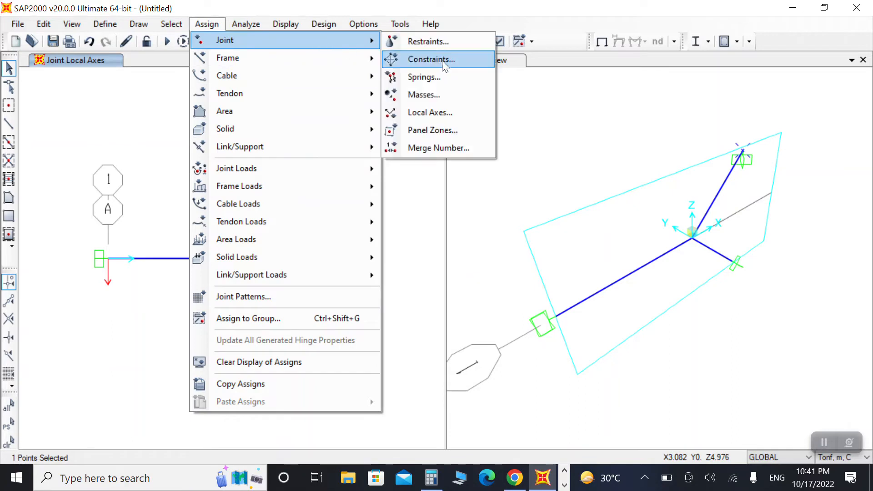
{"action": "left_click", "coordinate": [436, 112]}
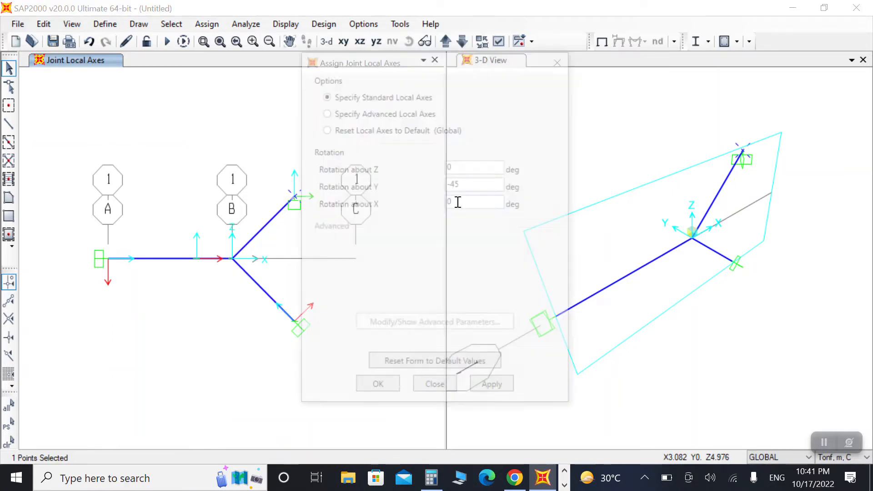
{"action": "left_click_drag", "start_coordinate": [481, 183], "coordinate": [402, 187]}
{"action": "type", "text": "225"}
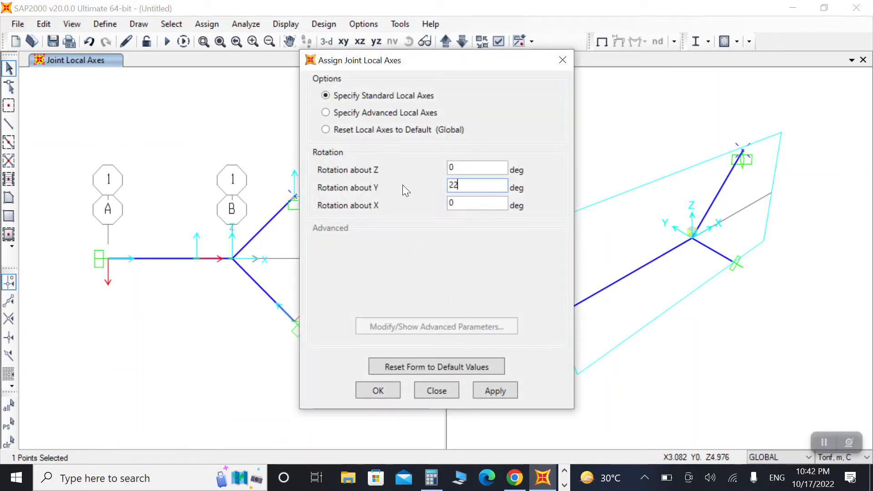
{"action": "left_click", "coordinate": [495, 390]}
{"action": "left_click", "coordinate": [370, 386]}
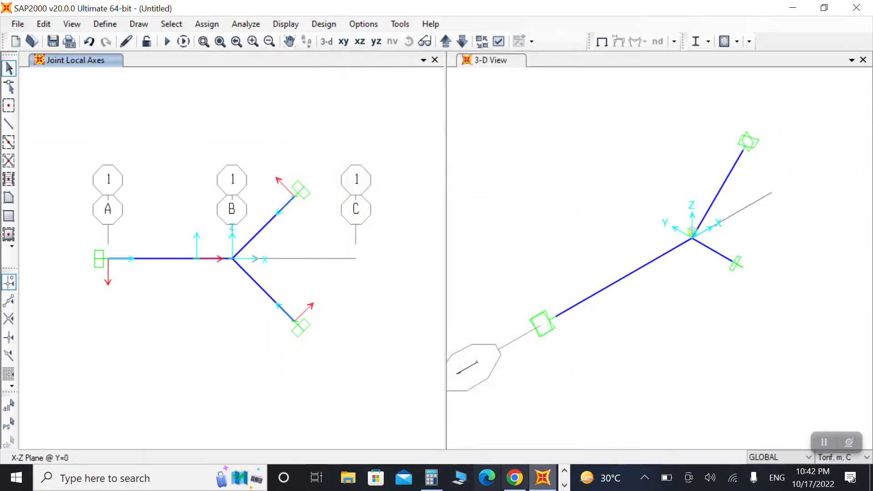
Step: Check the support orientations against the frame sketch in the photo viewer
{"action": "left_click", "coordinate": [565, 485]}
{"action": "left_click", "coordinate": [351, 477]}
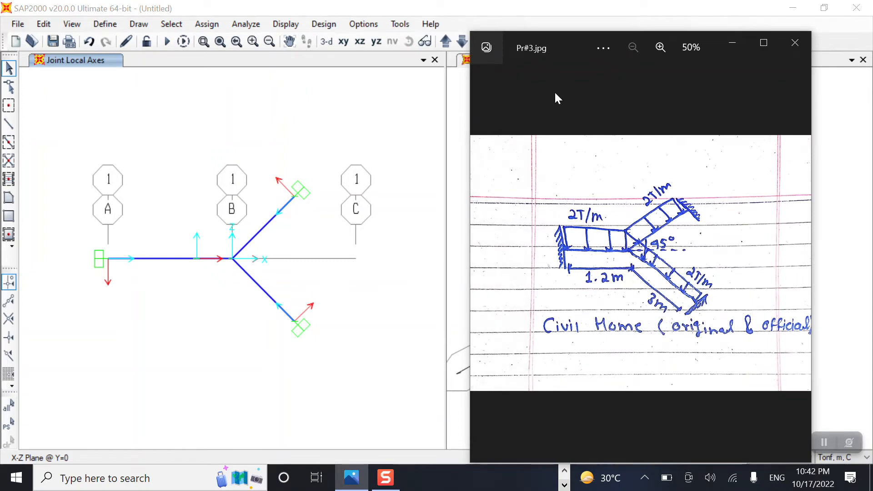
{"action": "left_click", "coordinate": [730, 44]}
Step: Edit the 4000Psi concrete material in Kgf, m, C units: unit weight 2400, f'c 3200, and update the expected strength
{"action": "left_click", "coordinate": [104, 24]}
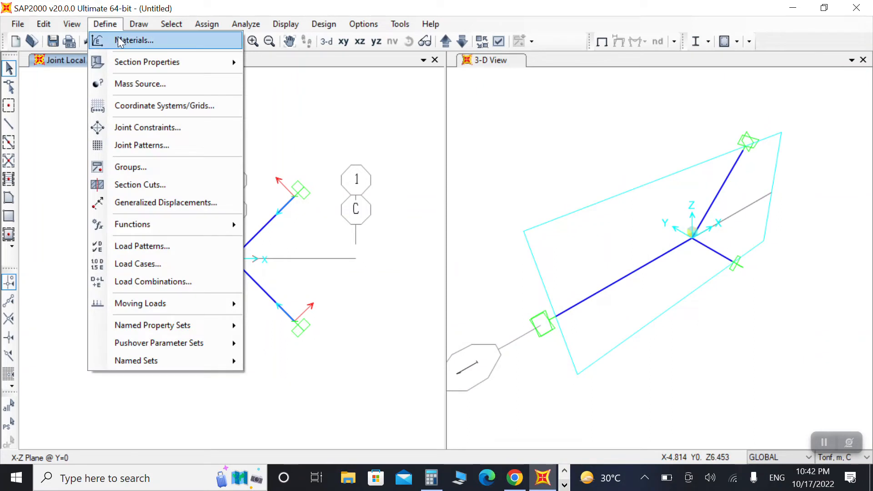
{"action": "left_click", "coordinate": [118, 40]}
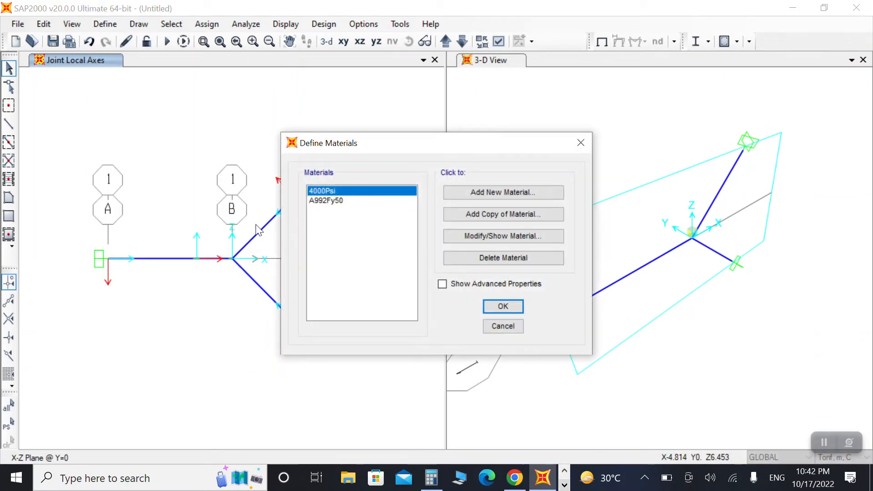
{"action": "left_click", "coordinate": [479, 235]}
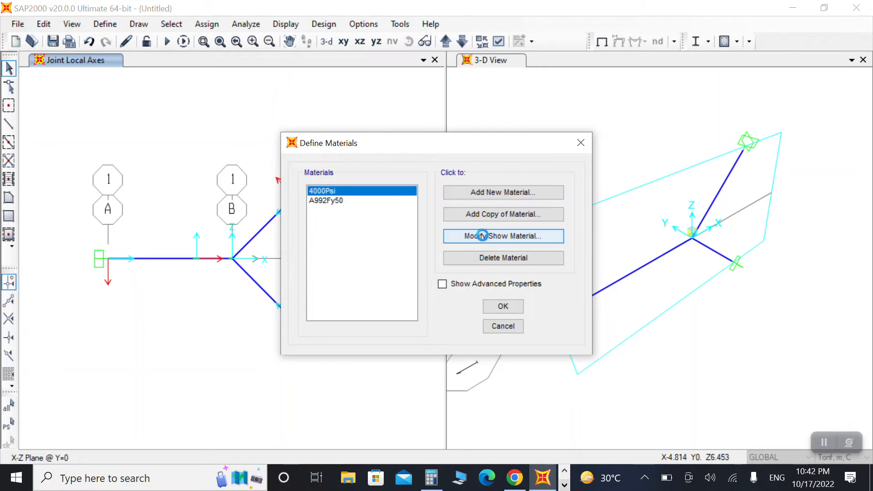
{"action": "left_click", "coordinate": [518, 152]}
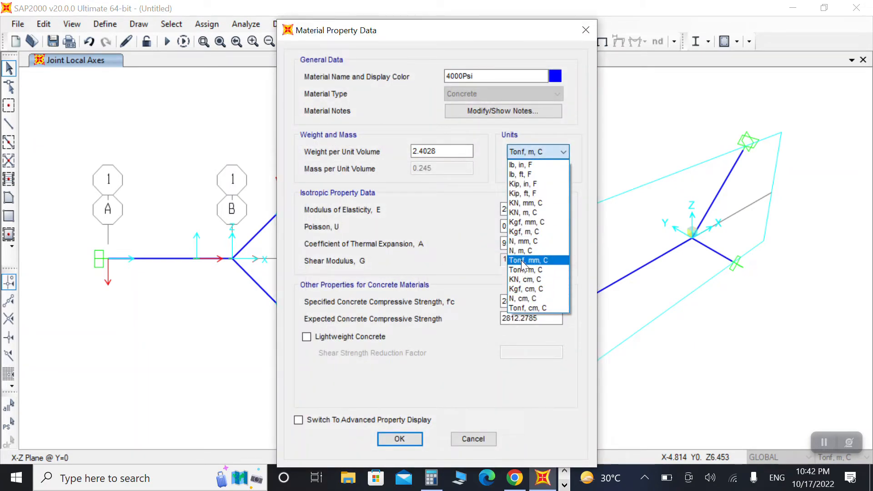
{"action": "left_click", "coordinate": [519, 232]}
{"action": "left_click_drag", "start_coordinate": [451, 150], "coordinate": [334, 146]}
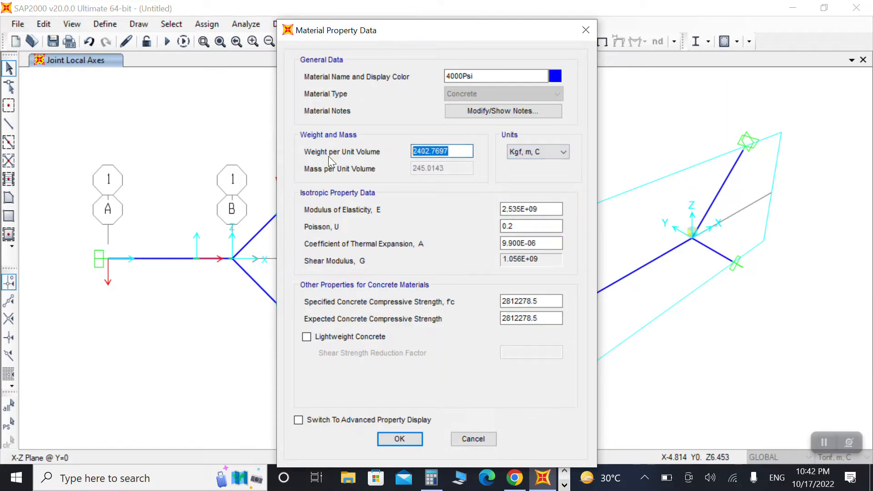
{"action": "type", "text": "2400"}
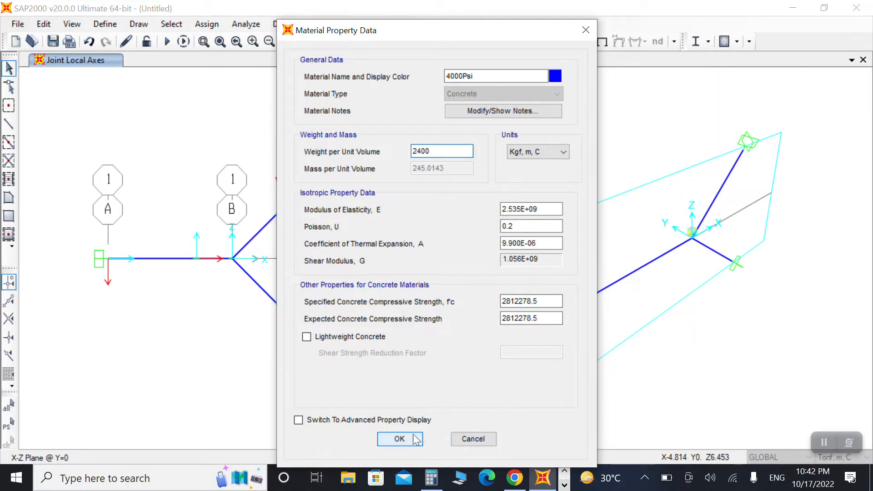
{"action": "double_click", "coordinate": [541, 301]}
{"action": "type", "text": "3200"}
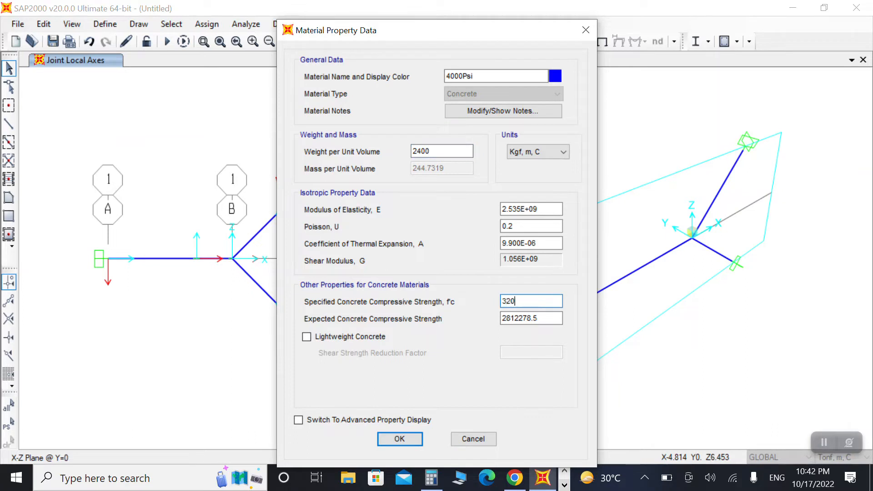
{"action": "double_click", "coordinate": [548, 319]}
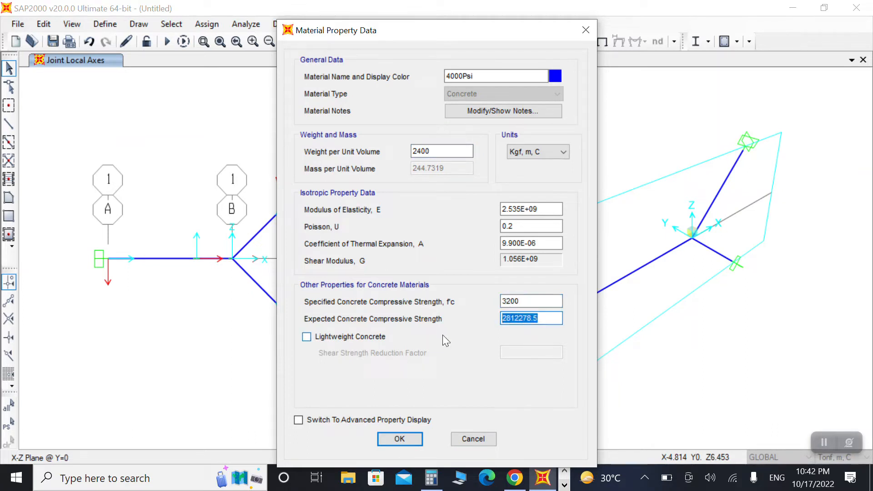
{"action": "type", "text": "3300"}
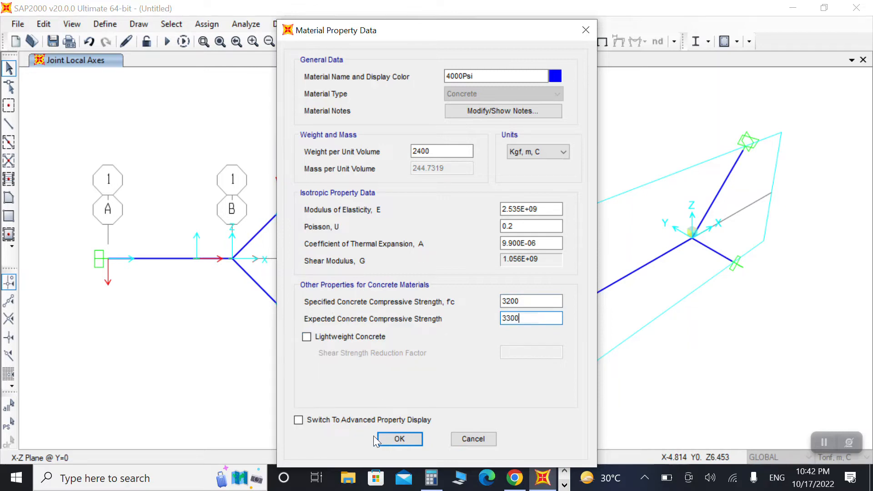
{"action": "left_click", "coordinate": [399, 440]}
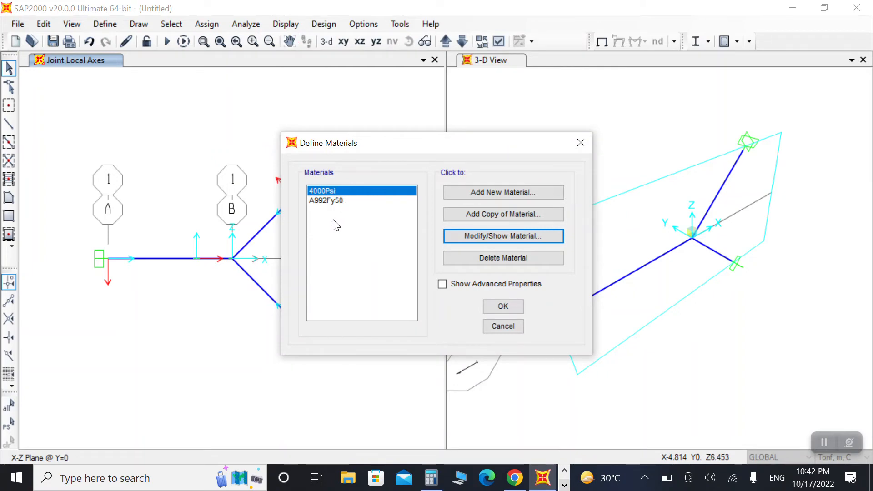
Step: Change the A992Fy50 steel material's weight per unit volume and close the materials list
{"action": "left_click", "coordinate": [326, 201]}
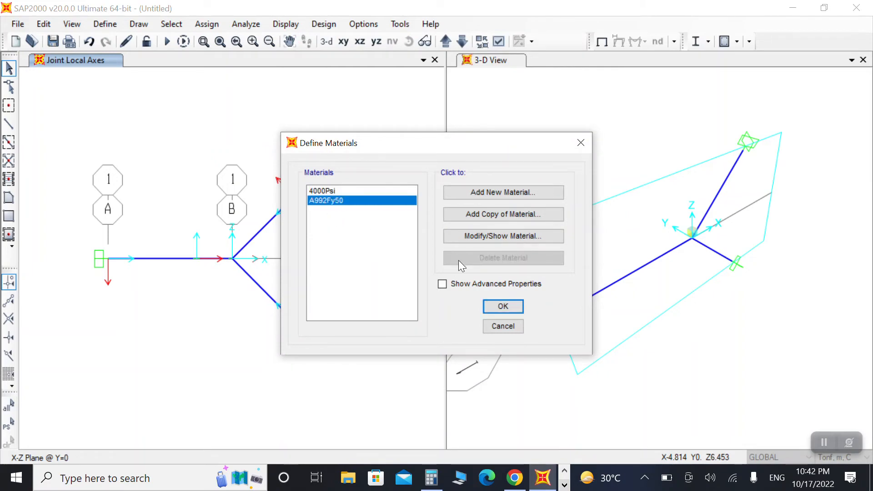
{"action": "left_click", "coordinate": [473, 234]}
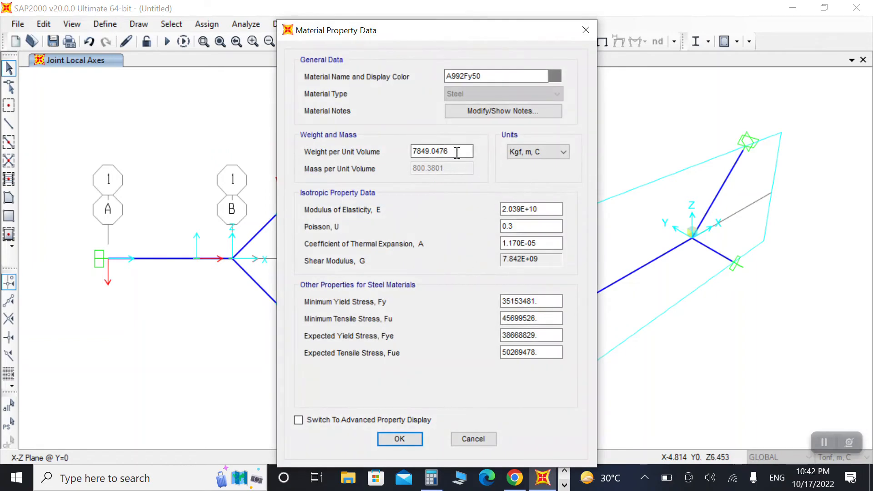
{"action": "double_click", "coordinate": [457, 152]}
{"action": "type", "text": "7850"}
{"action": "left_click", "coordinate": [399, 440]}
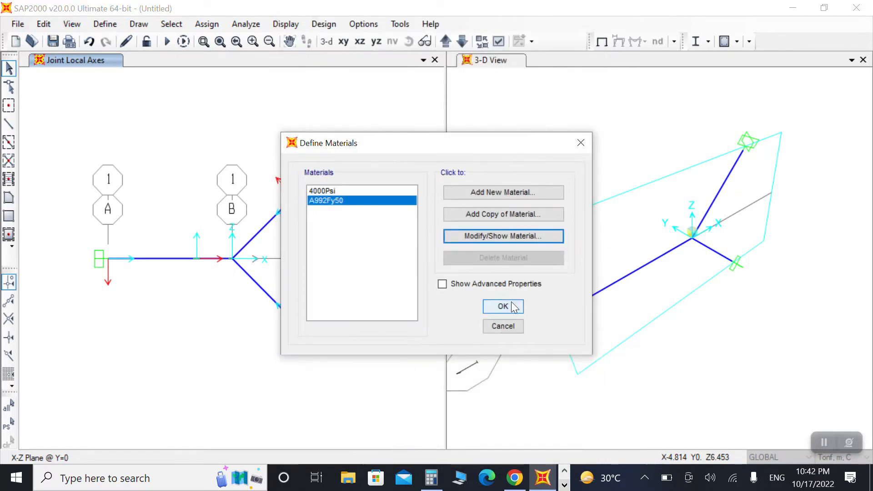
{"action": "left_click", "coordinate": [504, 306]}
Step: Add a new rectangular concrete frame section with depth 0.25 and width 0.20
{"action": "left_click", "coordinate": [105, 24]}
{"action": "mouse_move", "coordinate": [232, 62]}
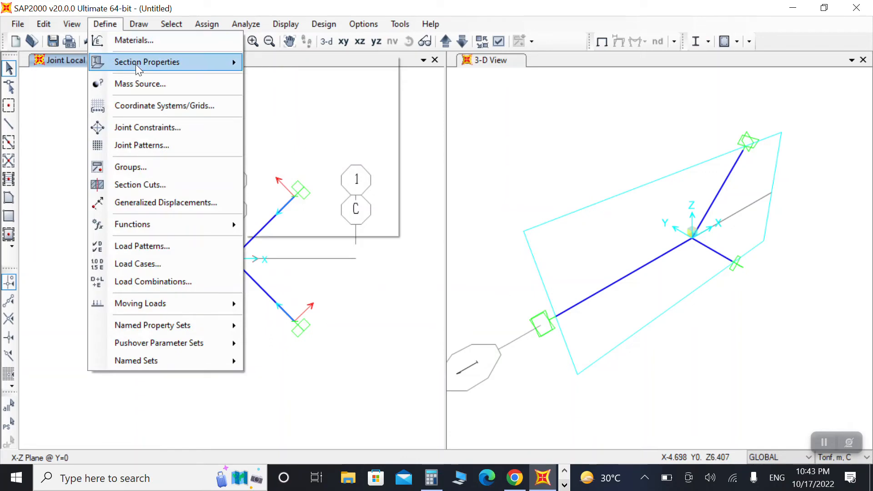
{"action": "left_click", "coordinate": [266, 63]}
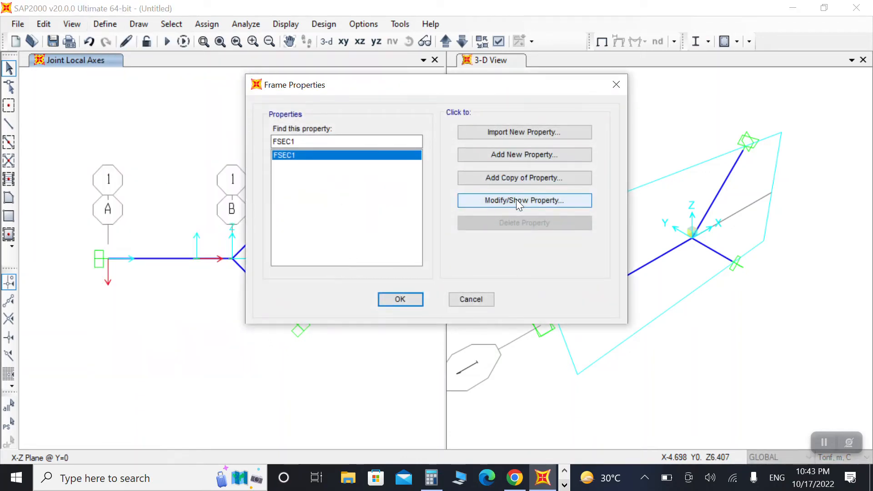
{"action": "left_click", "coordinate": [523, 152]}
{"action": "left_click", "coordinate": [498, 106]}
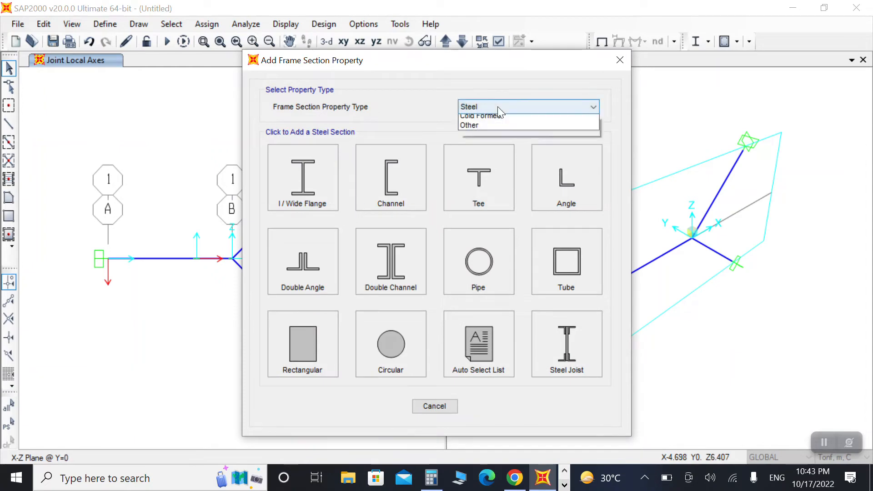
{"action": "left_click", "coordinate": [484, 140]}
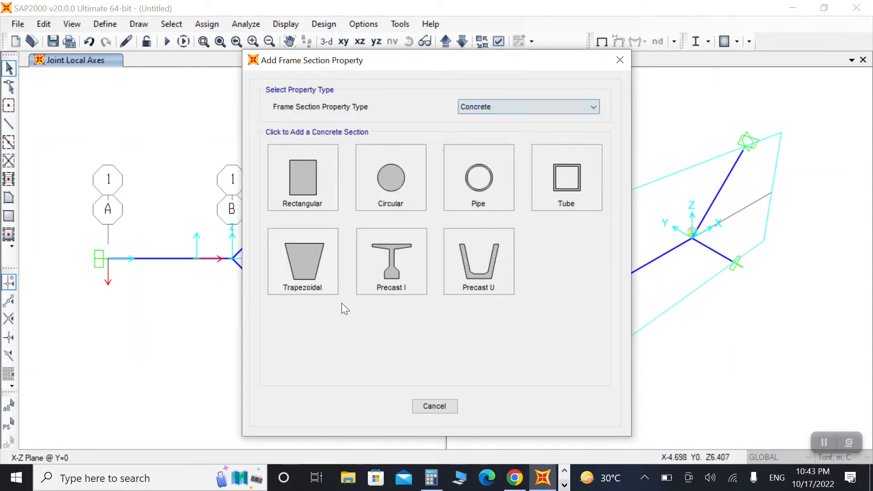
{"action": "left_click", "coordinate": [321, 203]}
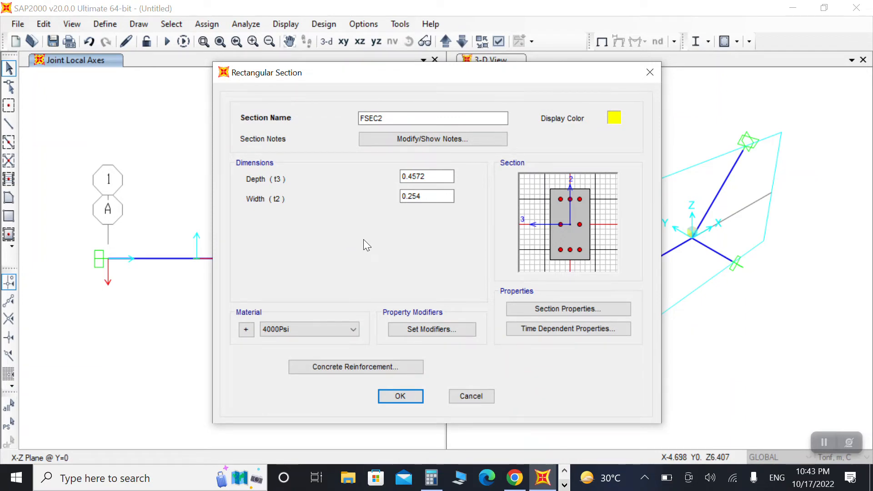
{"action": "double_click", "coordinate": [435, 174]}
{"action": "type", "text": "0"}
{"action": "left_click", "coordinate": [430, 195]}
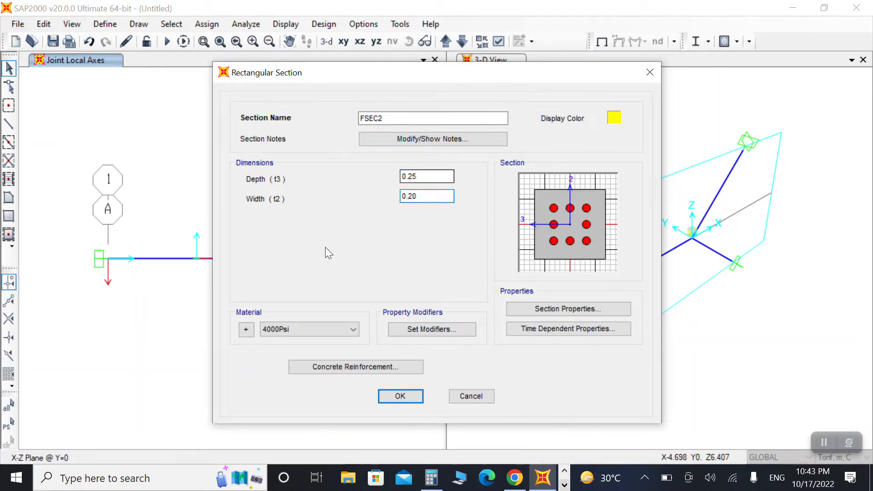
Step: Set the section's reinforcement to beam design with 0.025 top and bottom cover
{"action": "left_click", "coordinate": [384, 369]}
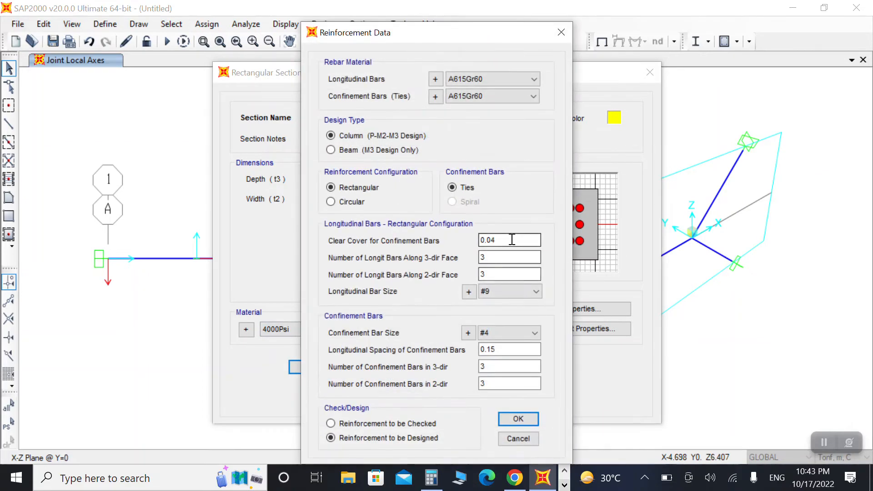
{"action": "left_click", "coordinate": [351, 151]}
{"action": "left_click", "coordinate": [508, 193]}
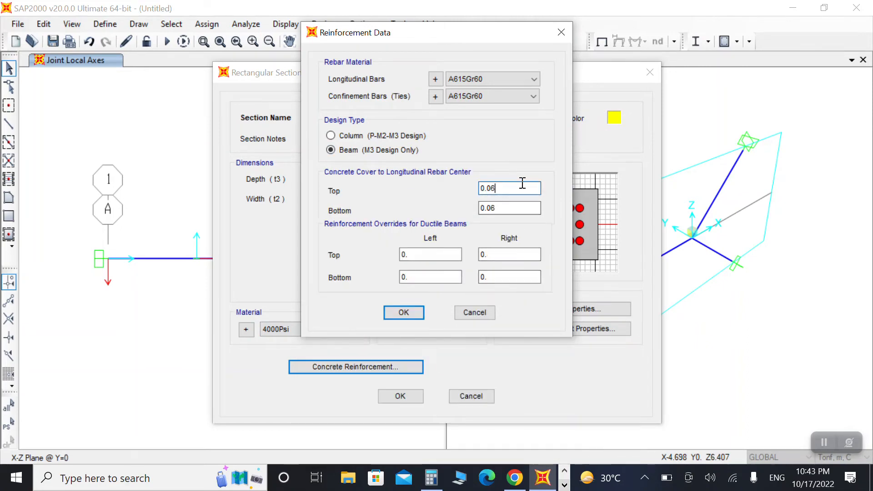
{"action": "key", "text": "BackSpace"}
{"action": "type", "text": "25"}
{"action": "left_click", "coordinate": [522, 211]}
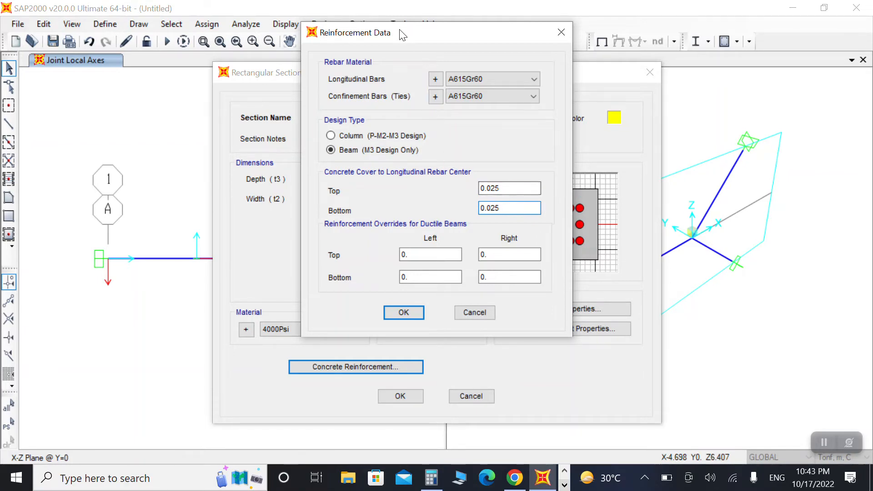
{"action": "left_click_drag", "start_coordinate": [405, 33], "coordinate": [326, 53]}
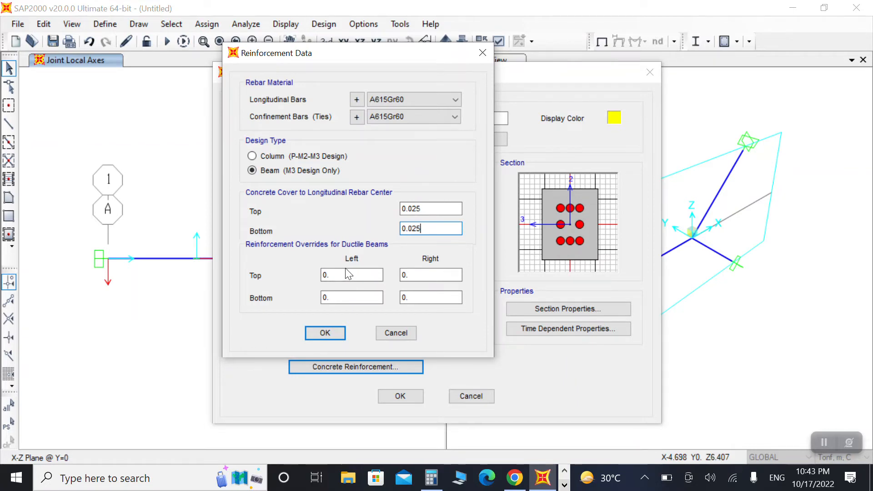
{"action": "left_click", "coordinate": [318, 334]}
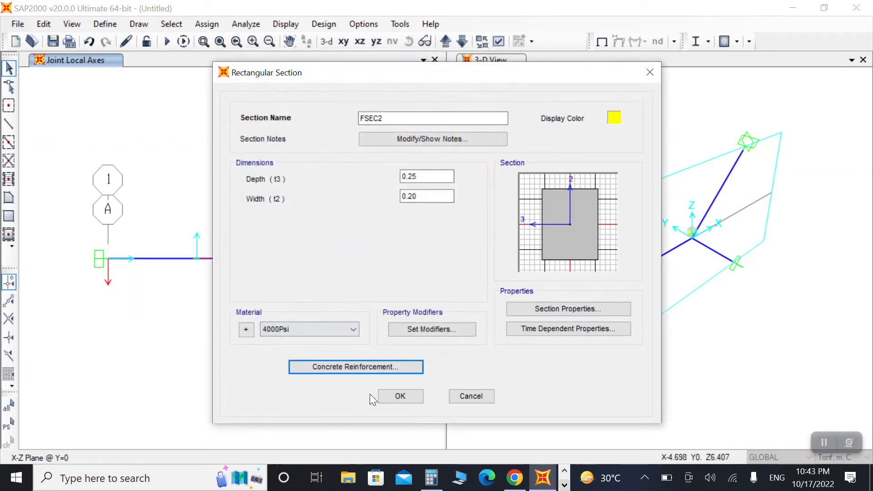
Step: Confirm the new concrete section, rename section FSEC2 to Beam, and close the frame properties list
{"action": "left_click", "coordinate": [394, 394]}
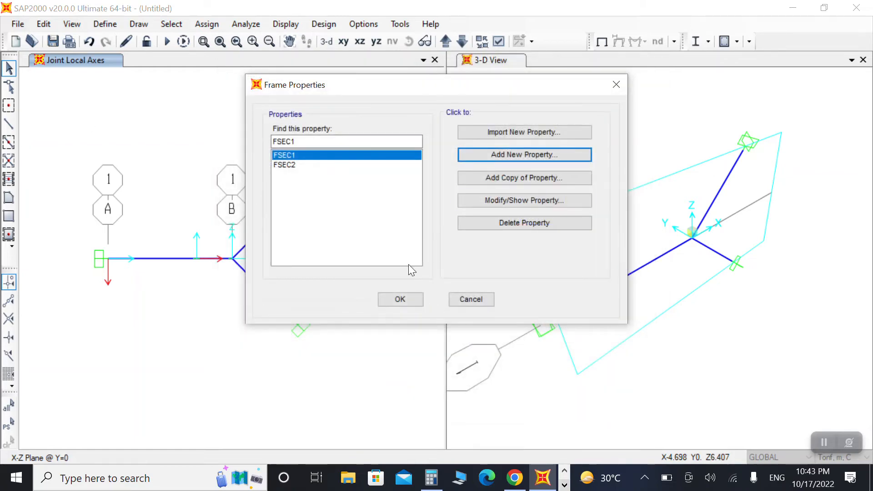
{"action": "left_click", "coordinate": [524, 201]}
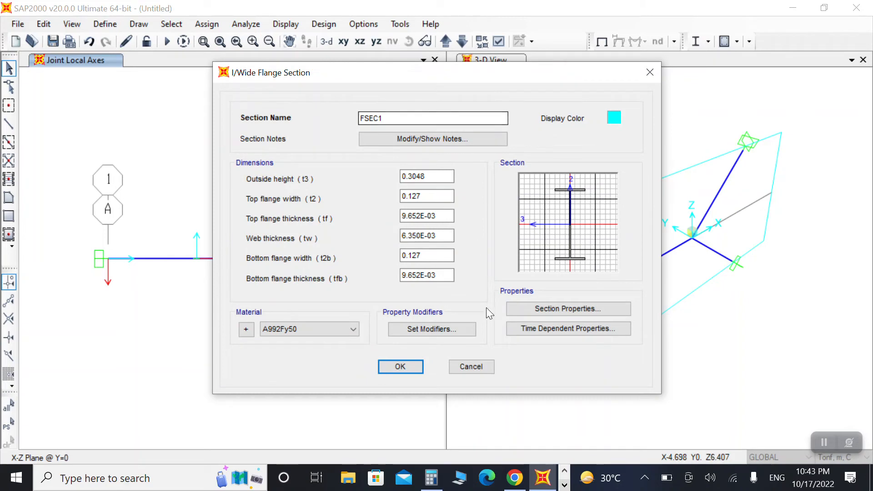
{"action": "left_click", "coordinate": [468, 366]}
{"action": "left_click", "coordinate": [364, 183]}
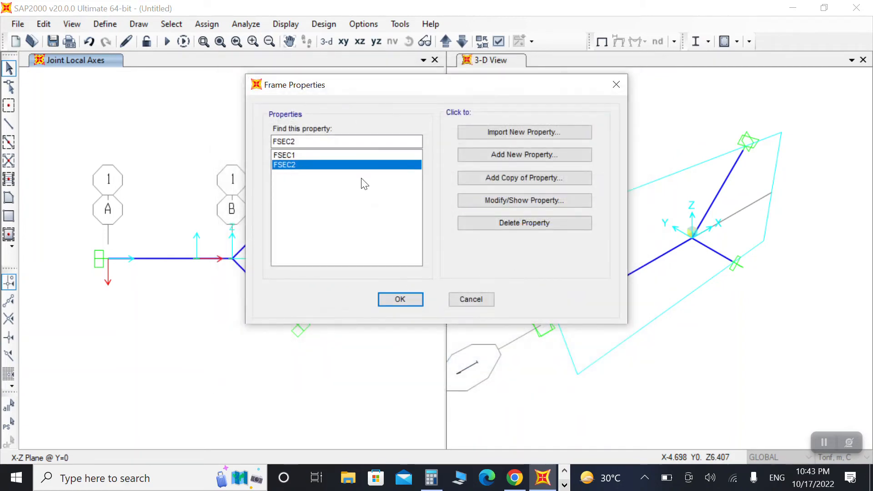
{"action": "left_click", "coordinate": [524, 200]}
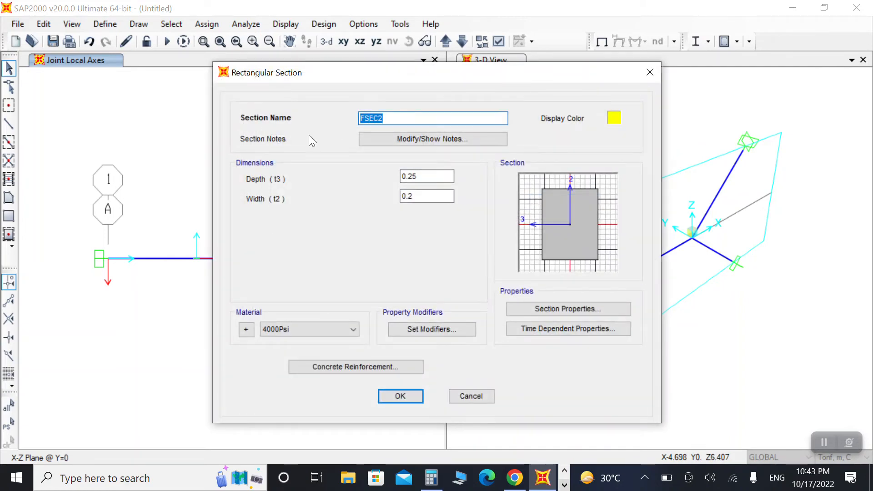
{"action": "type", "text": "Beam"}
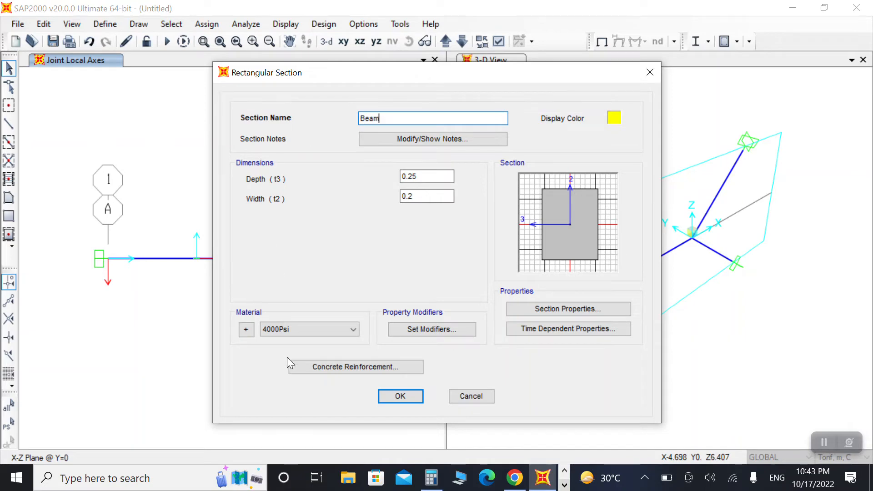
{"action": "left_click", "coordinate": [395, 399]}
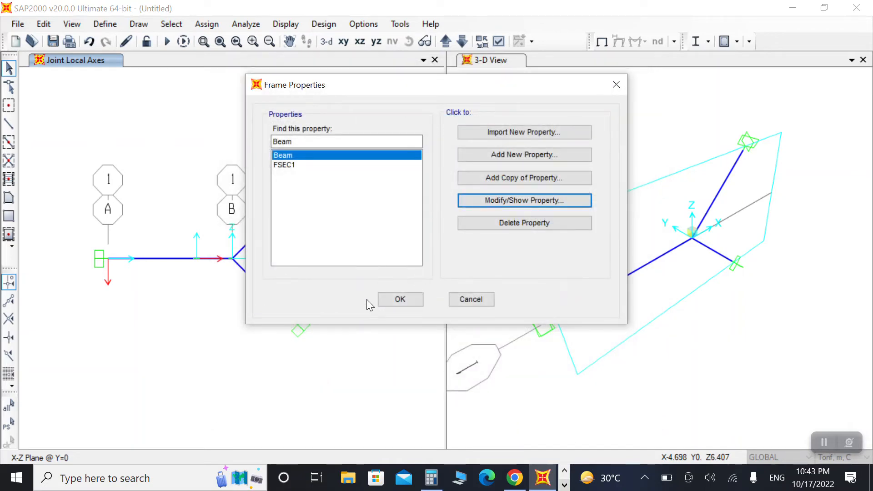
{"action": "left_click", "coordinate": [384, 299]}
Step: Add a new load pattern named LL of type Live with self-weight multiplier 0
{"action": "left_click", "coordinate": [105, 23]}
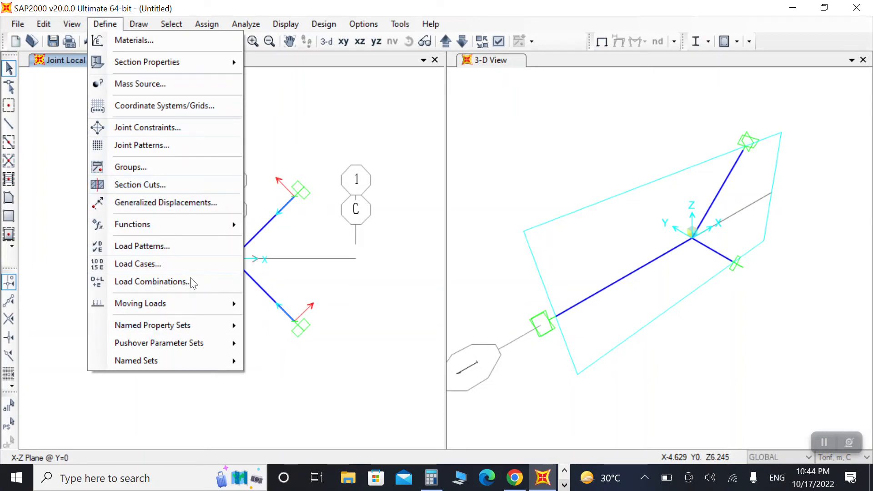
{"action": "left_click", "coordinate": [142, 246]}
{"action": "double_click", "coordinate": [198, 214]}
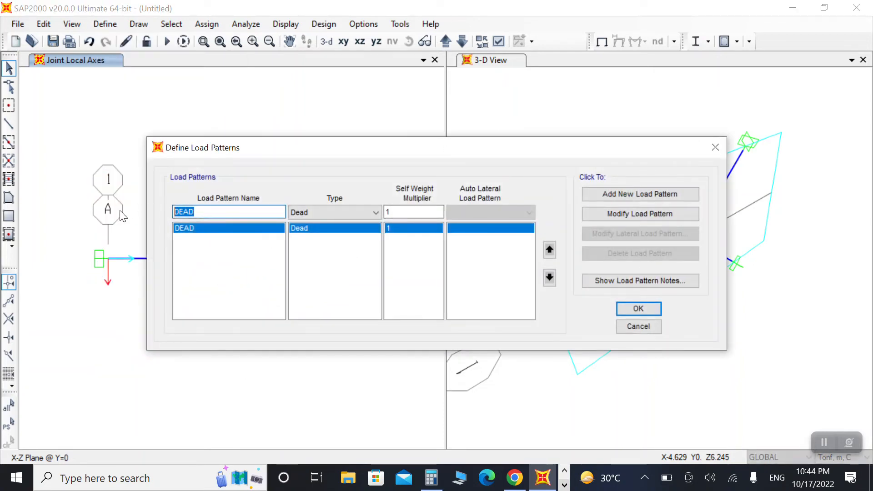
{"action": "type", "text": "Li"}
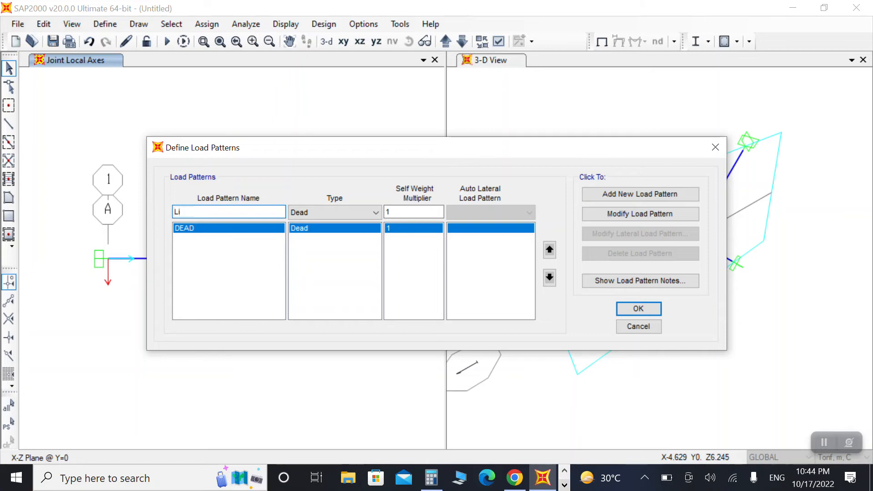
{"action": "key", "text": "BackSpace"}
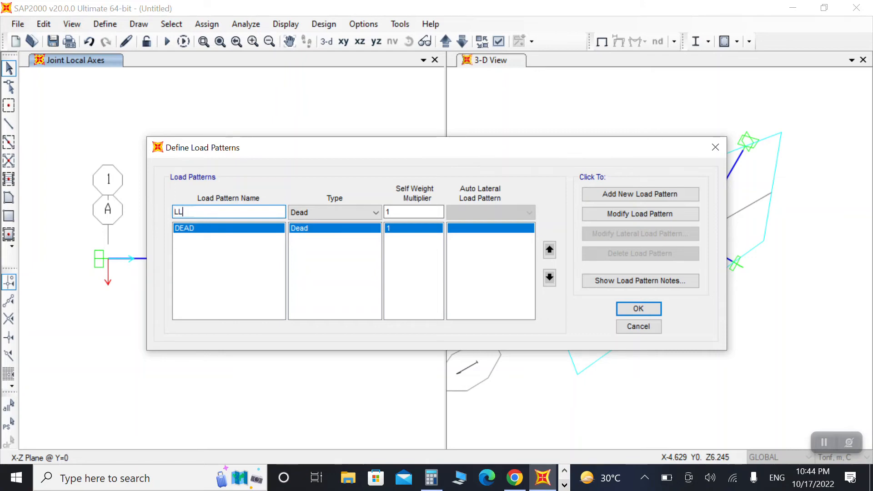
{"action": "left_click", "coordinate": [348, 212]}
{"action": "left_click", "coordinate": [321, 236]}
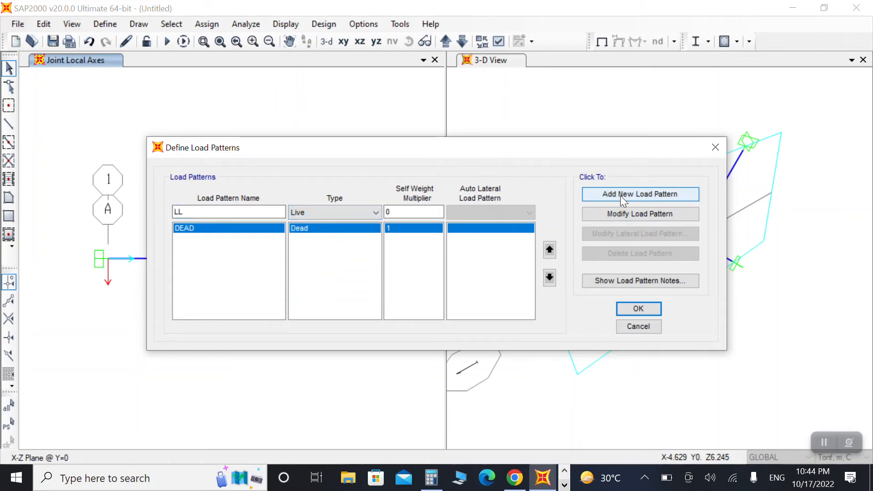
{"action": "left_click", "coordinate": [620, 195]}
{"action": "left_click", "coordinate": [637, 309]}
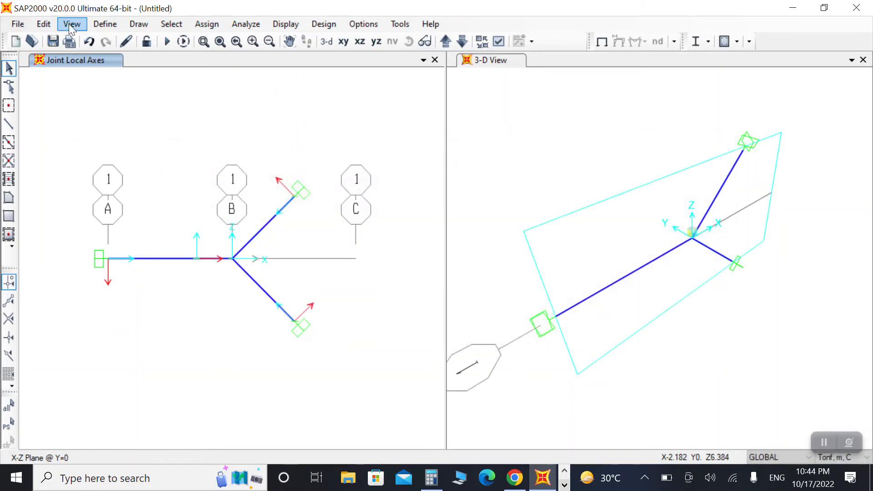
Step: Create load combination COMB1 combining DEAD with scale factor 1.2 and LL with scale factor 1.4
{"action": "left_click", "coordinate": [105, 24]}
{"action": "left_click", "coordinate": [153, 280]}
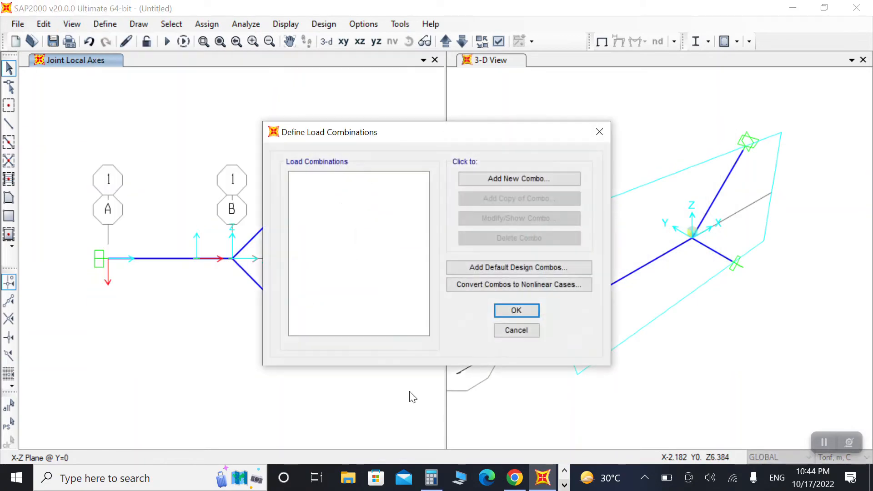
{"action": "left_click", "coordinate": [534, 180]}
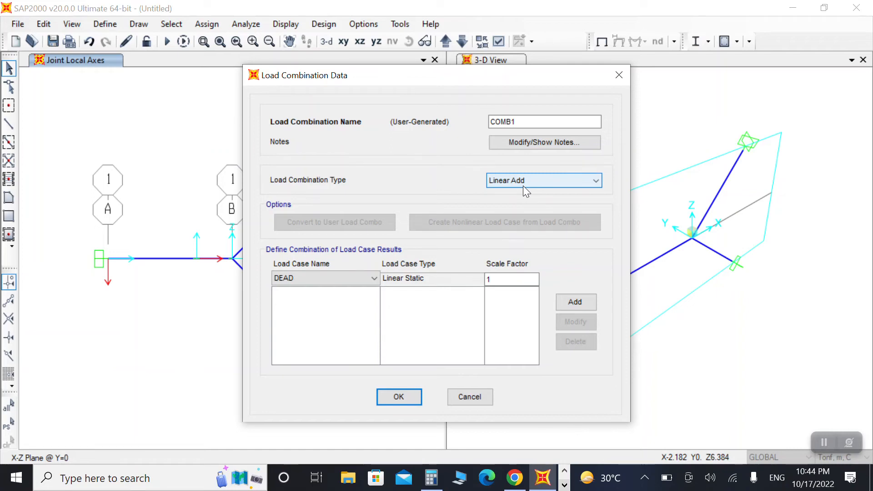
{"action": "left_click", "coordinate": [512, 275]}
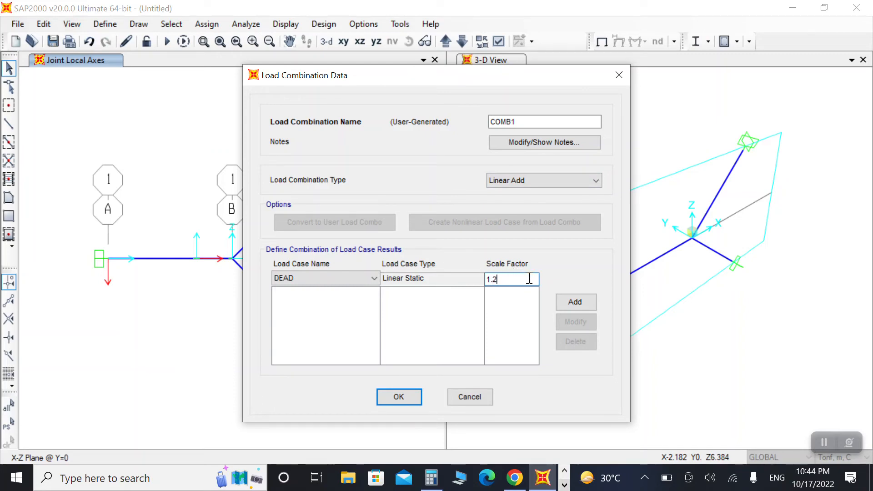
{"action": "left_click", "coordinate": [575, 302]}
{"action": "left_click", "coordinate": [318, 278]}
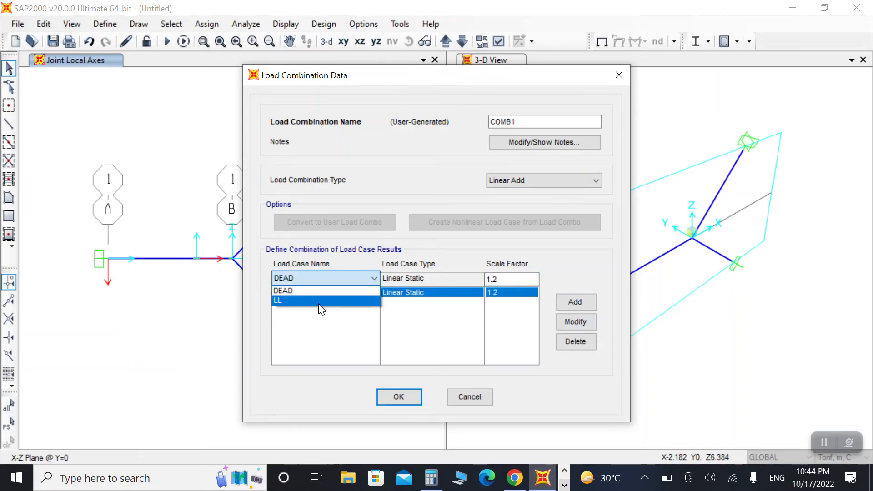
{"action": "left_click", "coordinate": [321, 301]}
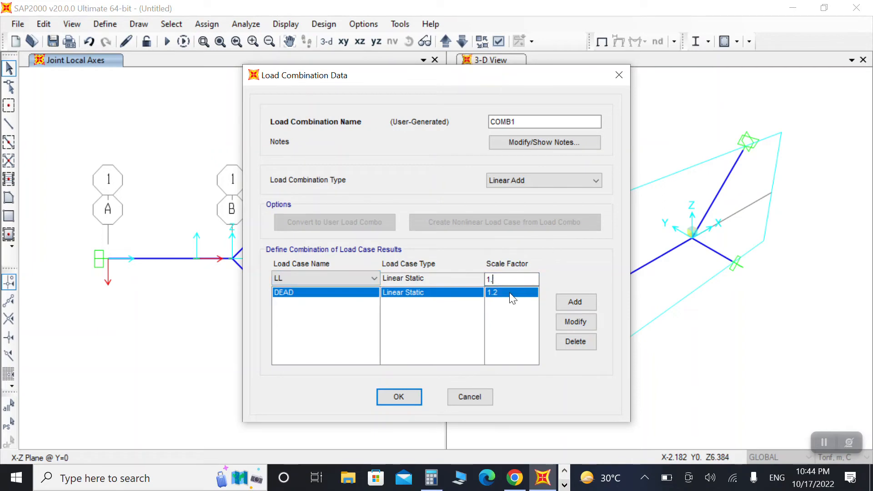
{"action": "left_click", "coordinate": [592, 304]}
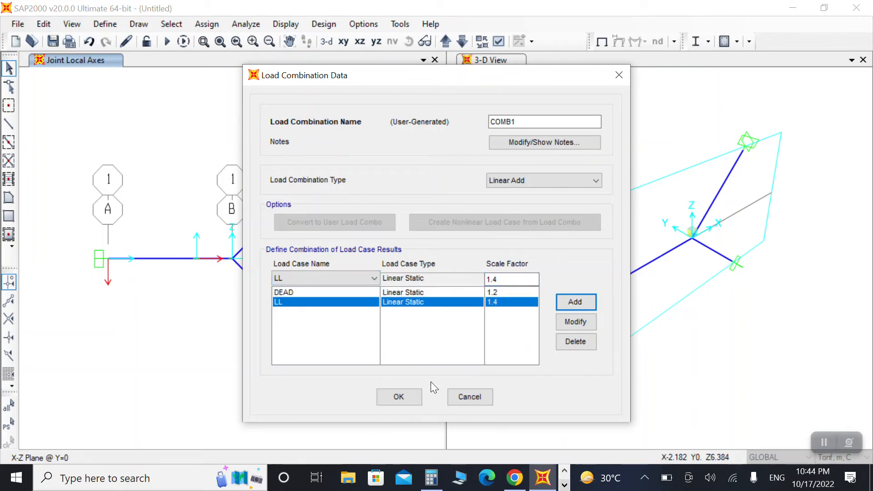
{"action": "left_click", "coordinate": [400, 396]}
{"action": "left_click", "coordinate": [516, 310]}
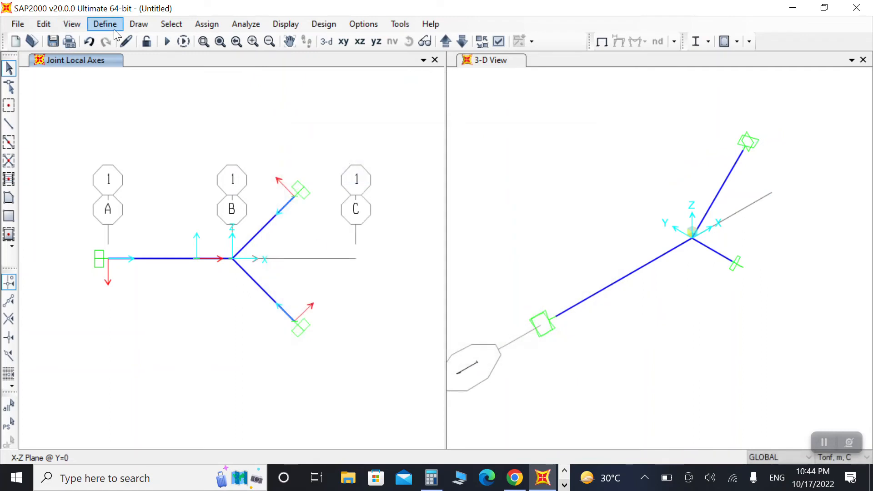
Step: Select all frame members and assign them the Beam frame section
{"action": "left_click", "coordinate": [106, 25]}
{"action": "left_click", "coordinate": [395, 170]}
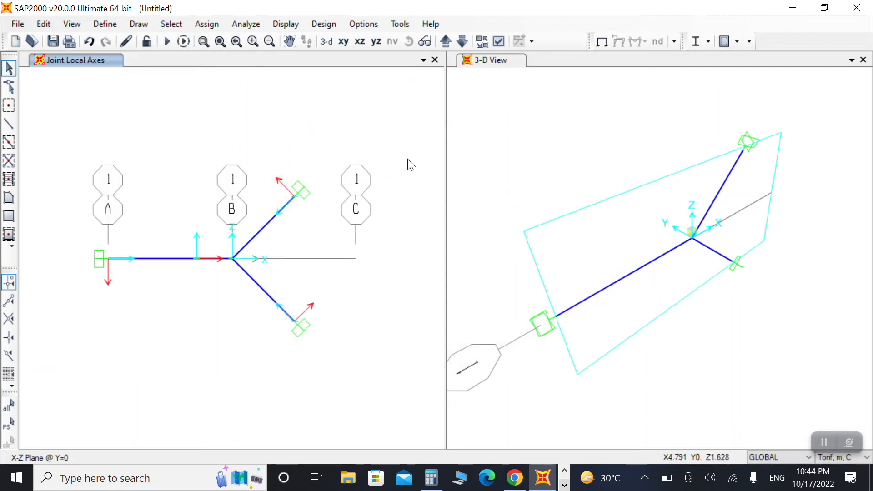
{"action": "left_click_drag", "start_coordinate": [408, 134], "coordinate": [73, 381]}
{"action": "left_click_drag", "start_coordinate": [70, 102], "coordinate": [361, 400]}
{"action": "left_click", "coordinate": [207, 24]}
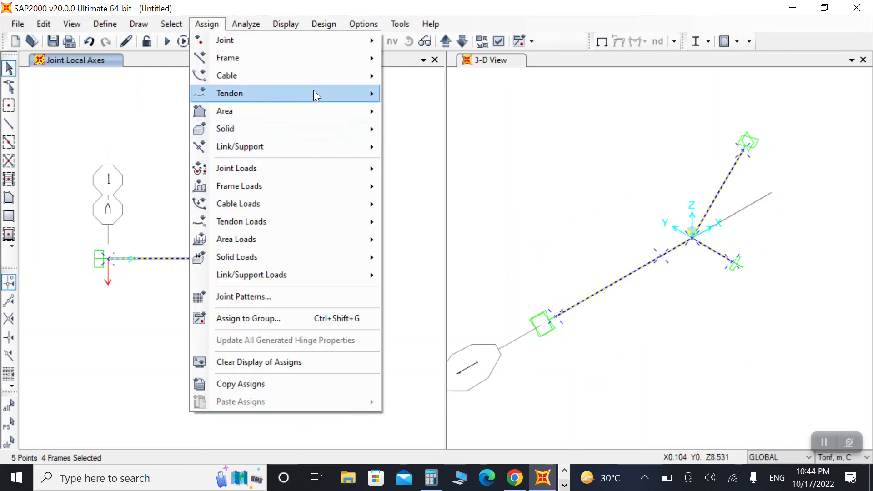
{"action": "mouse_move", "coordinate": [336, 58]}
{"action": "left_click", "coordinate": [428, 59]}
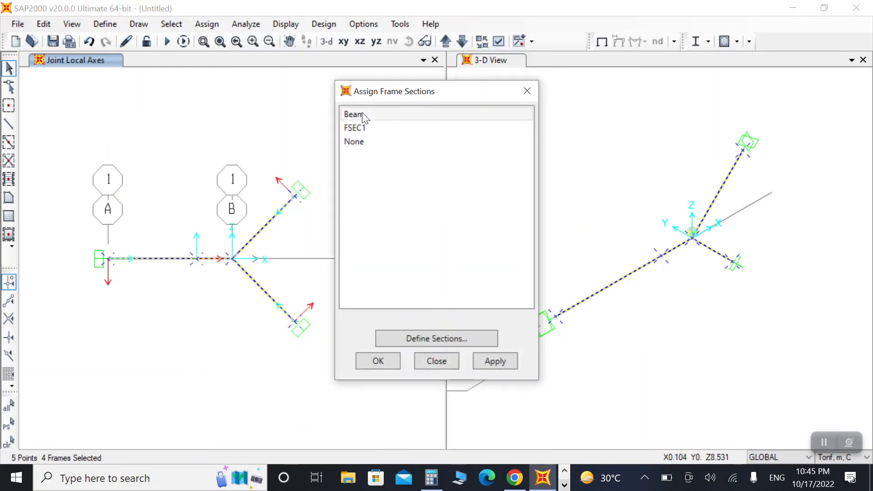
{"action": "left_click", "coordinate": [361, 116]}
{"action": "left_click", "coordinate": [495, 359]}
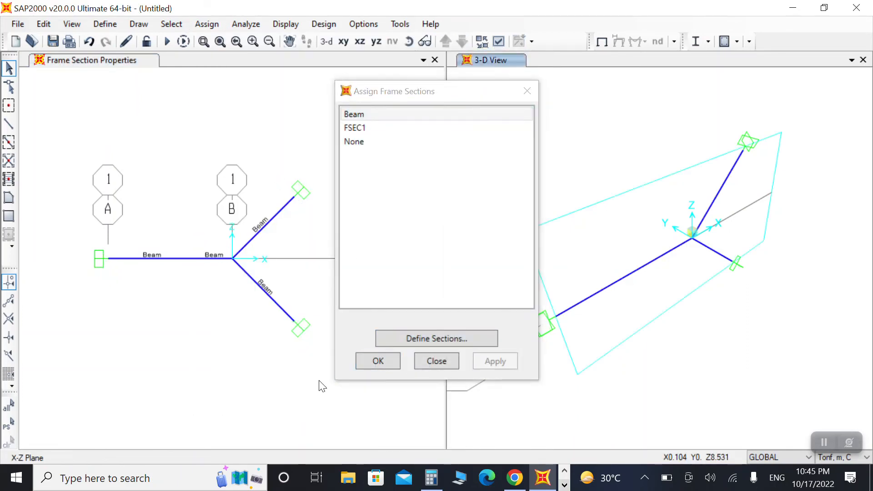
{"action": "left_click", "coordinate": [378, 361]}
Step: Assign a 2 tonf/m uniform gravity distributed load in the LL pattern to all frame members
{"action": "left_click_drag", "start_coordinate": [84, 236], "coordinate": [254, 348]}
{"action": "left_click_drag", "start_coordinate": [195, 167], "coordinate": [323, 276]}
{"action": "left_click_drag", "start_coordinate": [215, 238], "coordinate": [340, 388]}
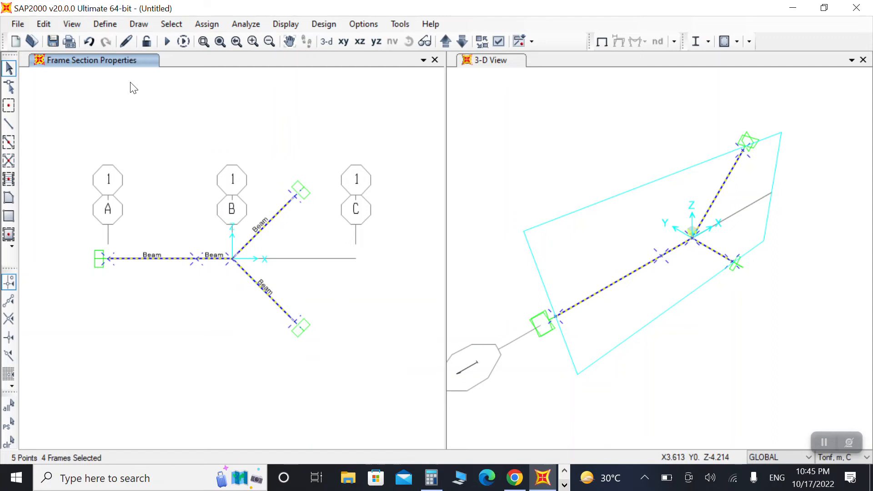
{"action": "left_click", "coordinate": [201, 26]}
{"action": "mouse_move", "coordinate": [315, 186]}
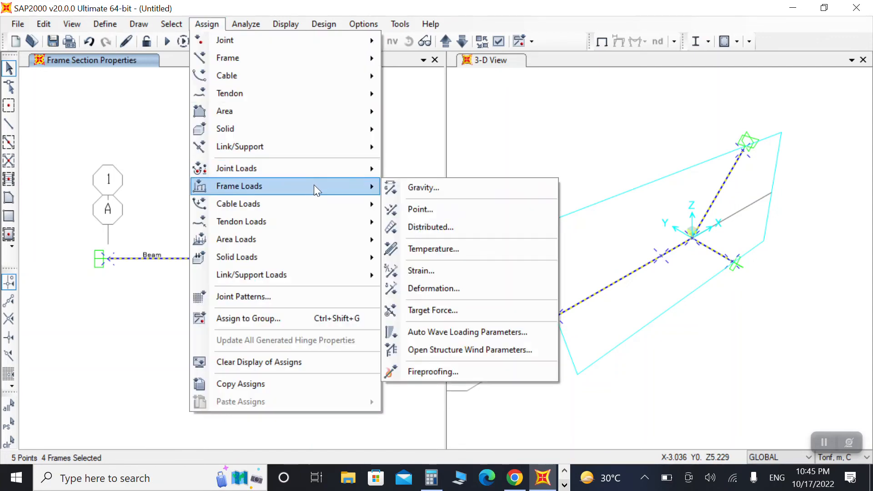
{"action": "left_click", "coordinate": [427, 225]}
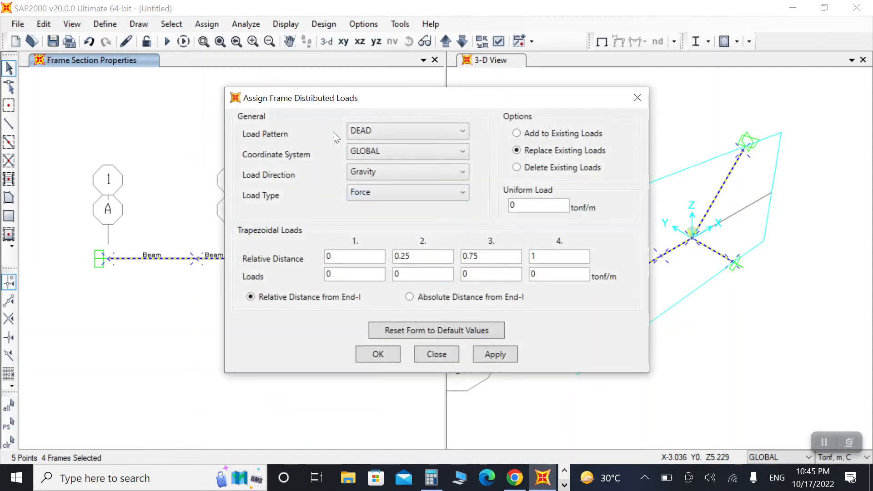
{"action": "left_click", "coordinate": [364, 132]}
{"action": "left_click", "coordinate": [383, 160]}
{"action": "left_click", "coordinate": [468, 296]}
{"action": "double_click", "coordinate": [533, 203]}
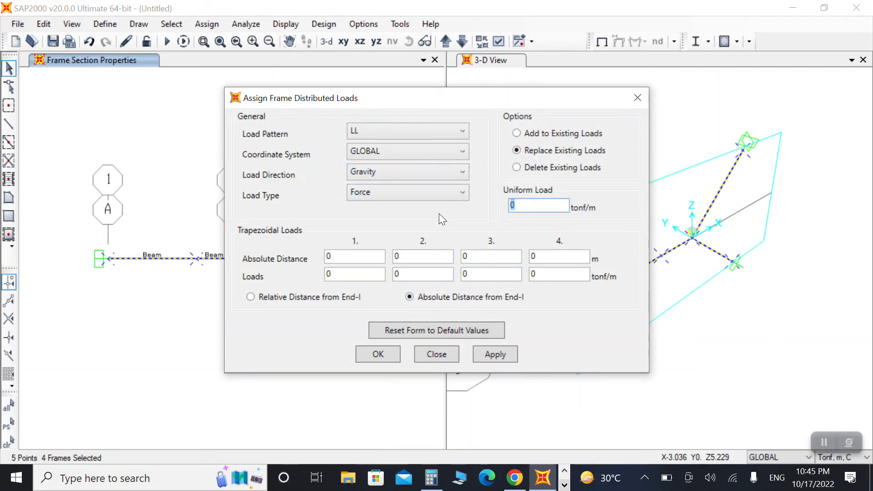
{"action": "type", "text": "2"}
{"action": "left_click", "coordinate": [495, 353]}
{"action": "left_click", "coordinate": [387, 353]}
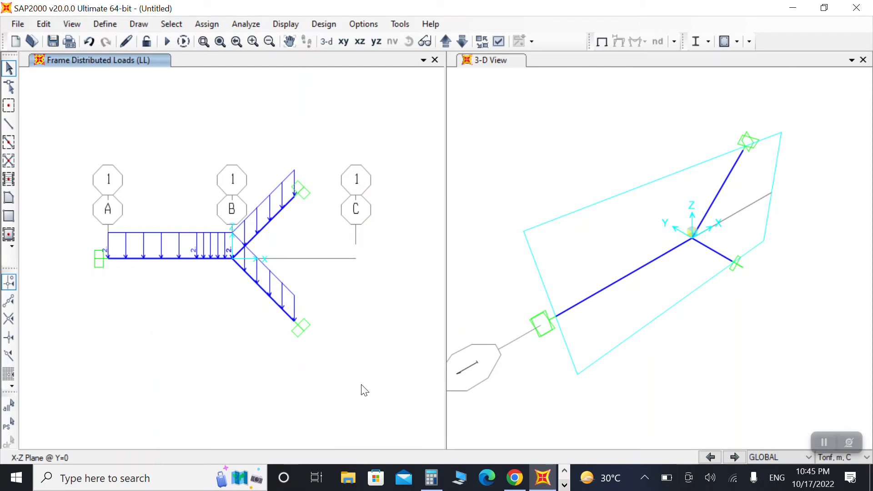
Step: Set the analysis options to a plane frame in the XZ plane
{"action": "left_click", "coordinate": [249, 25]}
{"action": "left_click", "coordinate": [278, 41]}
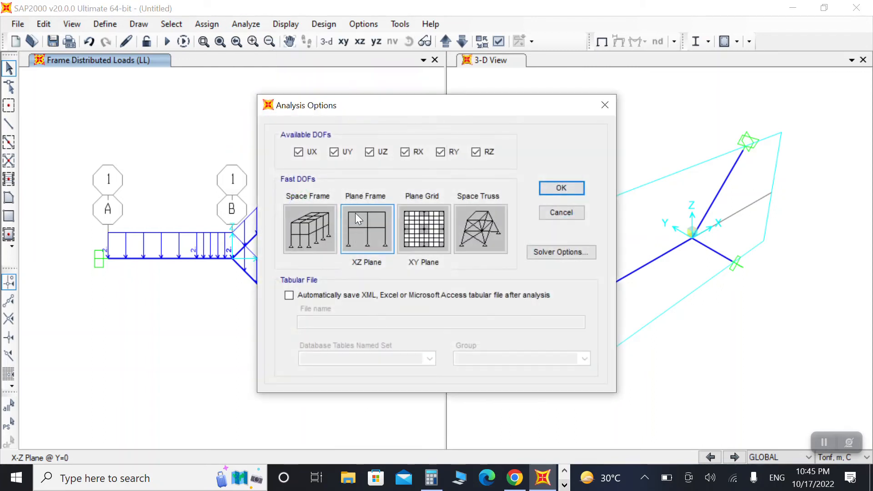
{"action": "left_click", "coordinate": [356, 216]}
{"action": "left_click", "coordinate": [561, 188]}
Step: Run the analysis with the MODAL case set not to run and the analysis monitor set to never show
{"action": "left_click", "coordinate": [246, 24]}
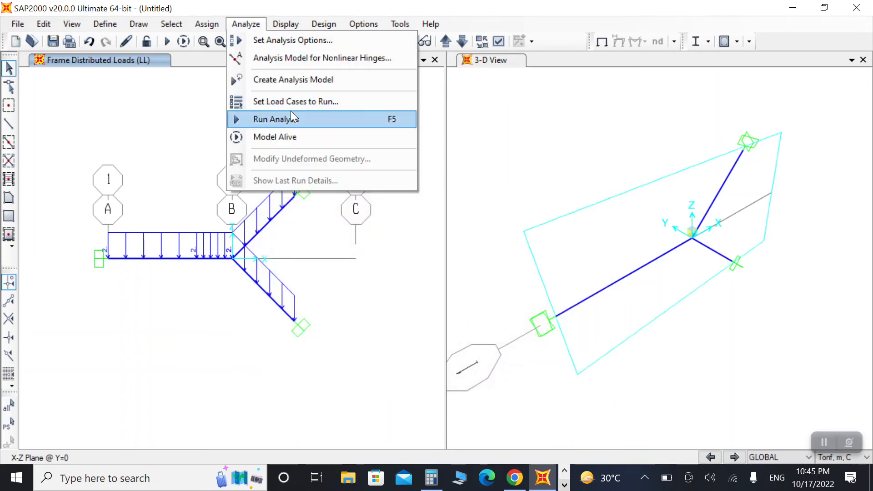
{"action": "left_click", "coordinate": [289, 119]}
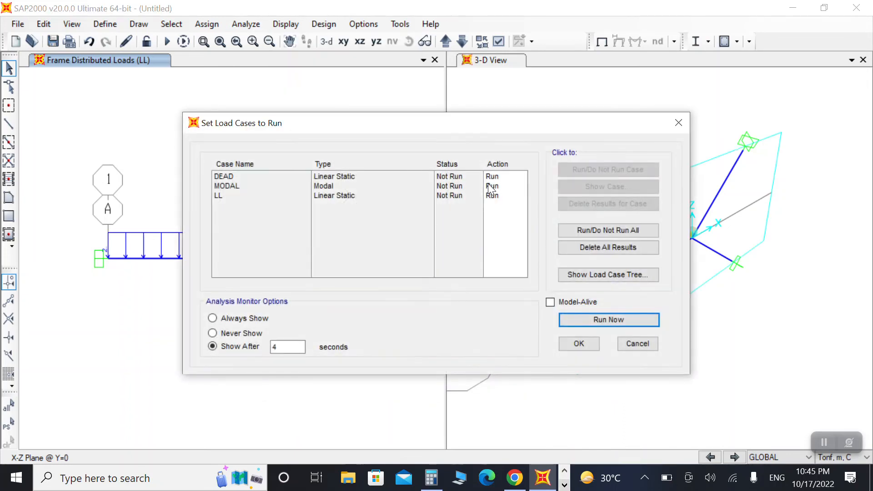
{"action": "left_click", "coordinate": [490, 189]}
{"action": "left_click", "coordinate": [608, 169]}
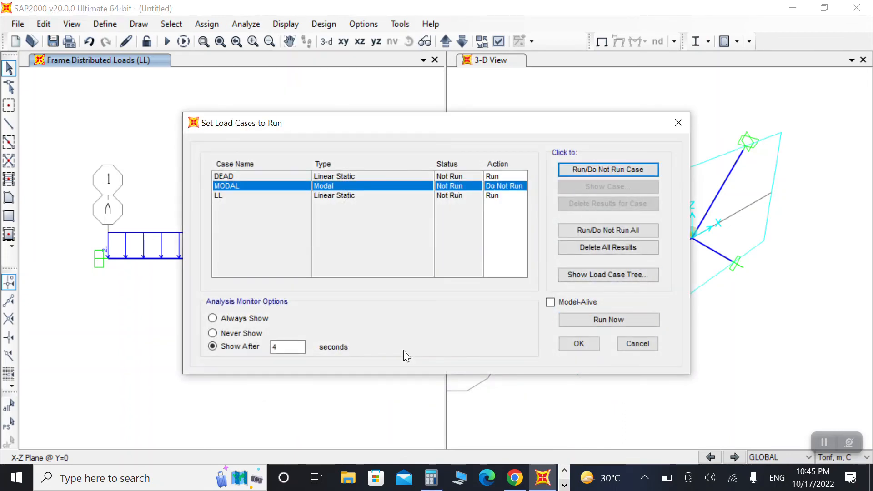
{"action": "left_click", "coordinate": [217, 333]}
{"action": "left_click", "coordinate": [587, 321]}
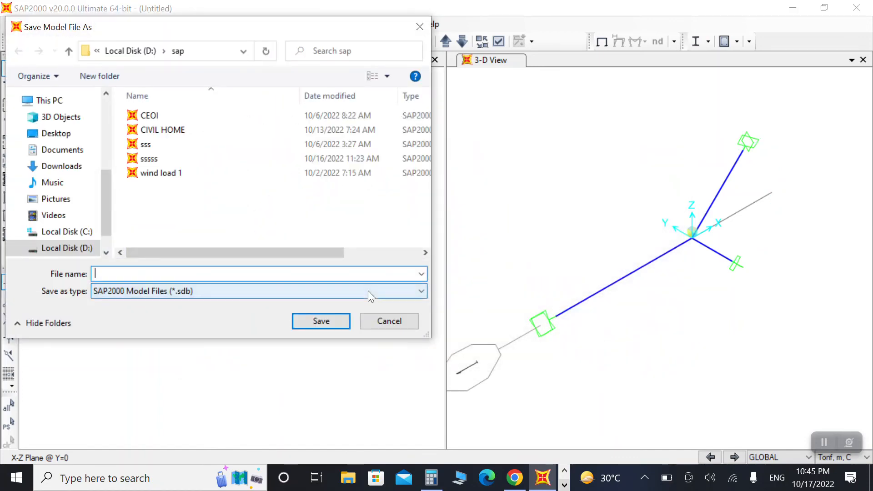
Step: Save the model as CIVIL HOME SS in the sap folder on Local Disk (D:)
{"action": "type", "text": "CIVIL H"}
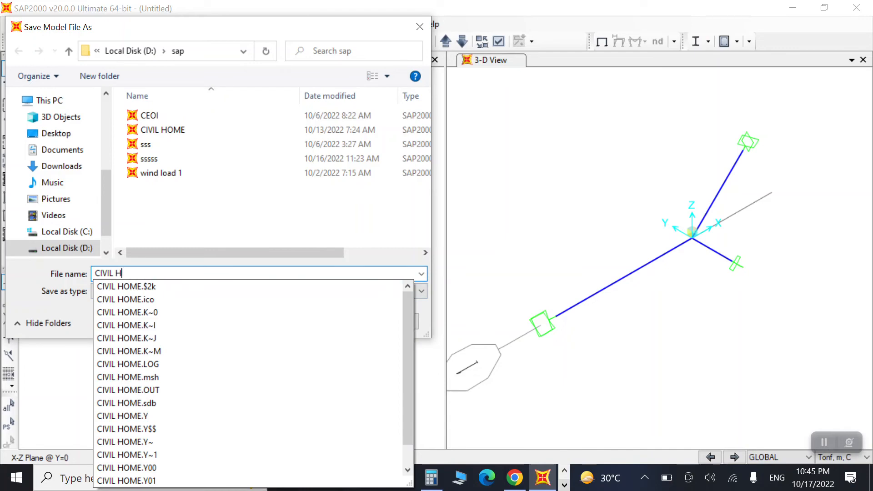
{"action": "type", "text": "ME"}
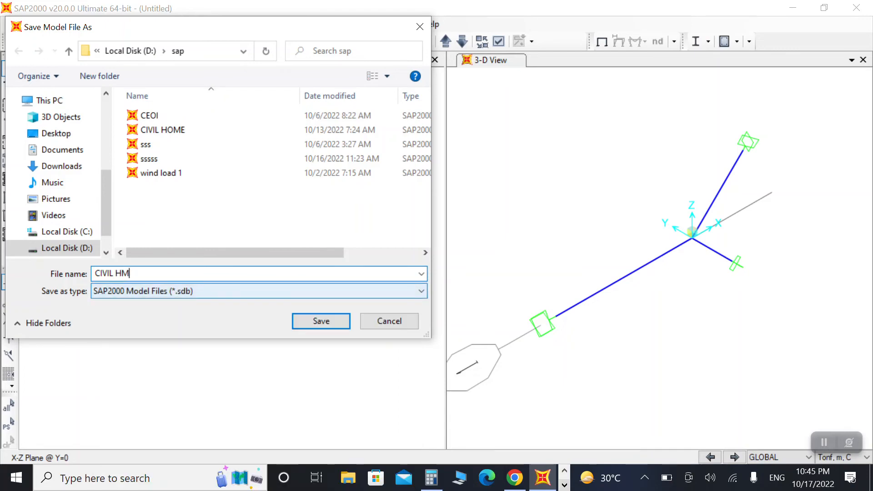
{"action": "key", "text": "BackSpace"}
{"action": "type", "text": "OME"}
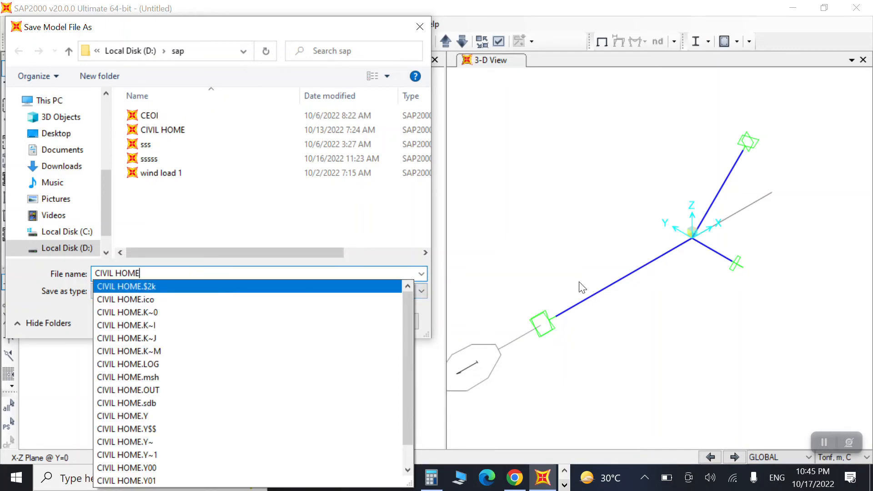
{"action": "type", "text": " SS"}
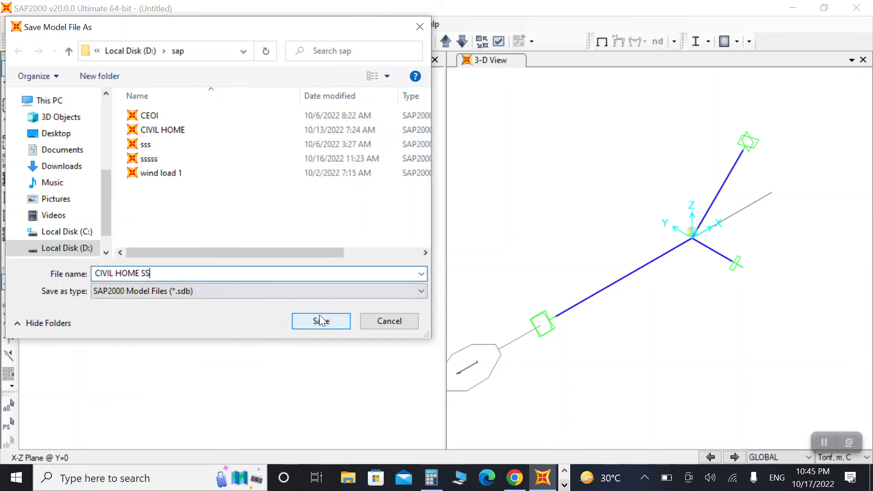
{"action": "left_click", "coordinate": [320, 321]}
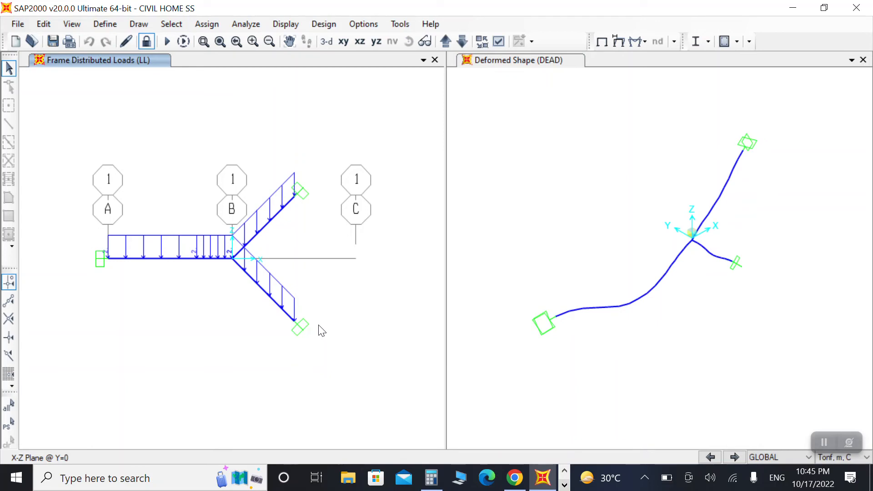
Step: Animate the deformed shape of the DEAD case in the 3-D view and stop the animation
{"action": "left_click", "coordinate": [623, 349]}
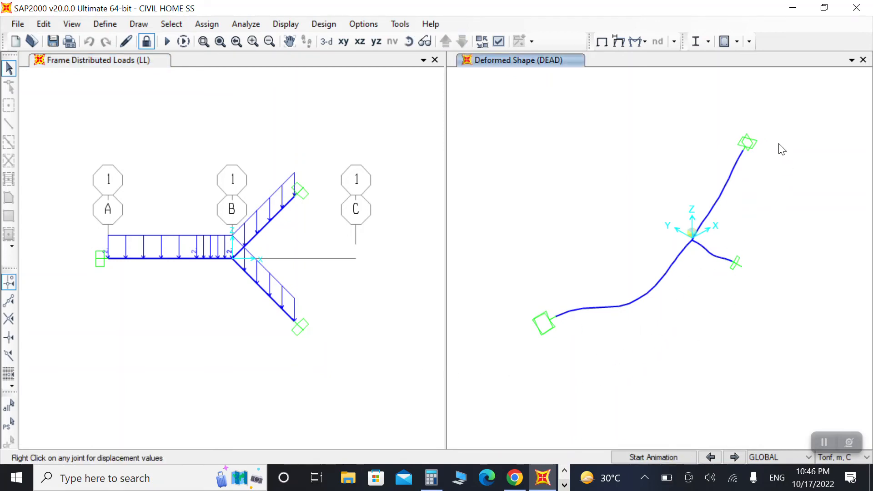
{"action": "left_click", "coordinate": [654, 457]}
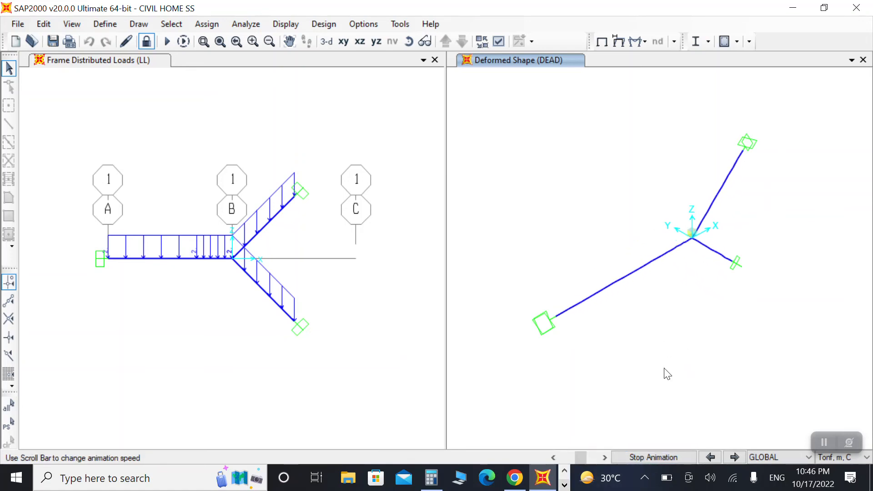
{"action": "left_click", "coordinate": [644, 457]}
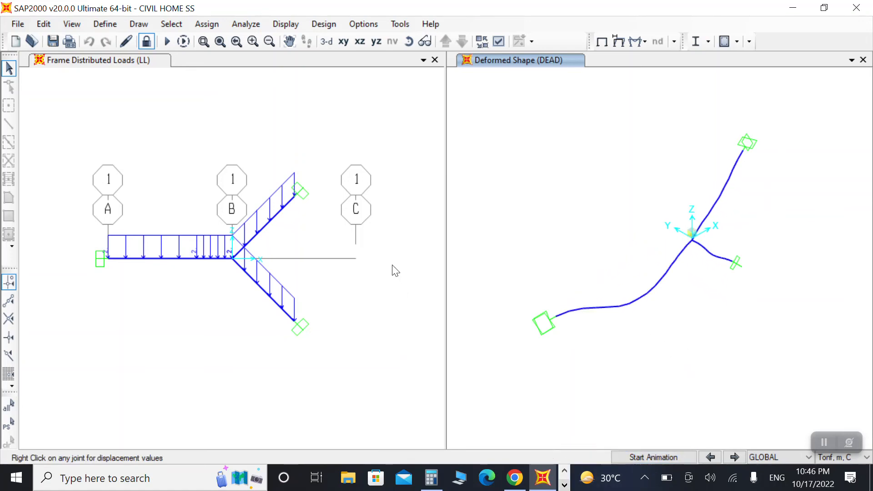
Step: Select COMB1 as the design load combination for concrete design
{"action": "left_click", "coordinate": [737, 42]}
{"action": "left_click", "coordinate": [745, 98]}
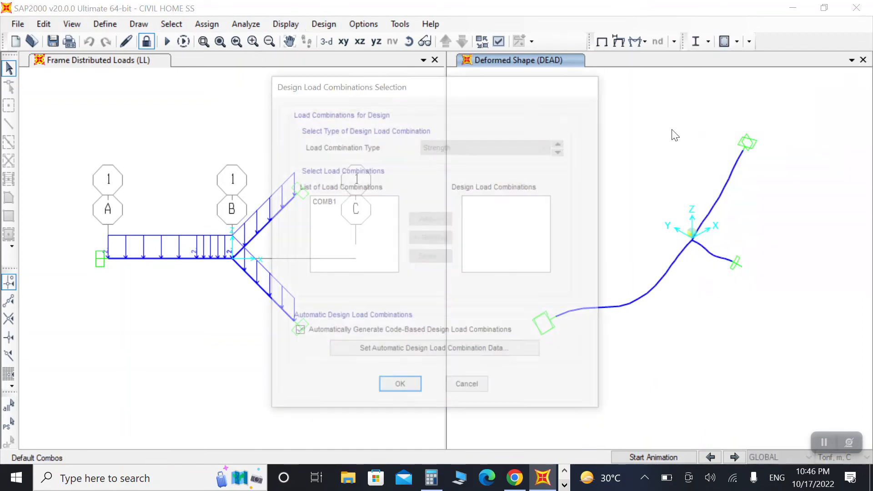
{"action": "left_click", "coordinate": [345, 203]}
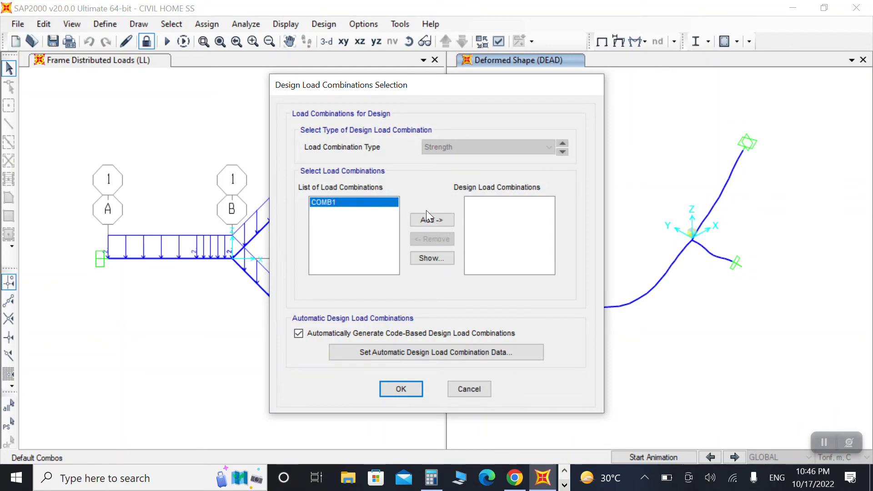
{"action": "left_click", "coordinate": [432, 220]}
{"action": "left_click", "coordinate": [402, 386]}
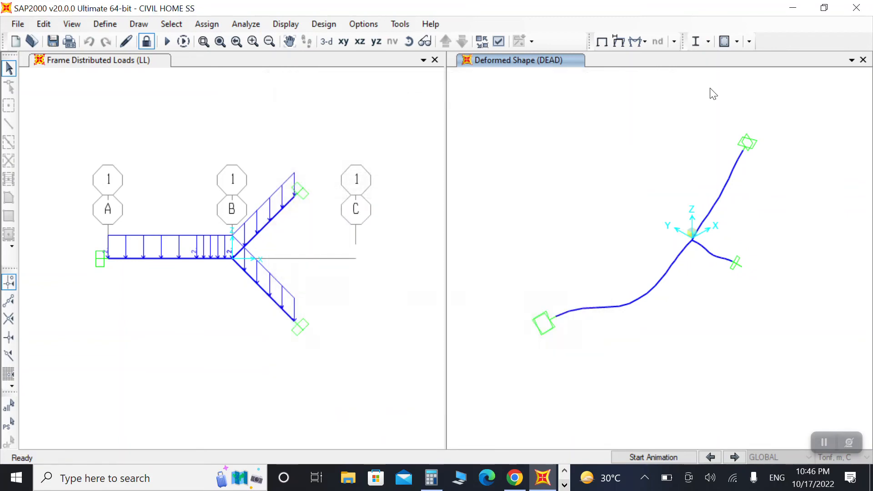
Step: Start the concrete frame design and display longitudinal reinforcing areas in both views
{"action": "left_click", "coordinate": [724, 42]}
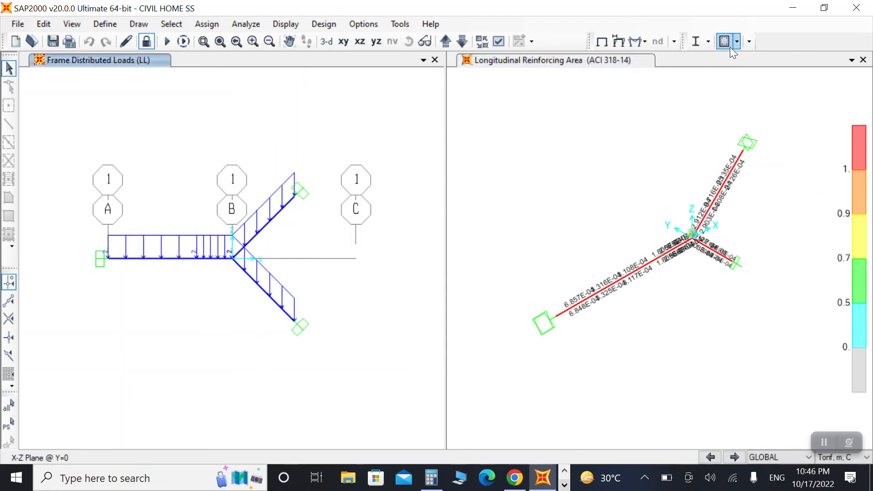
{"action": "left_click", "coordinate": [725, 43]}
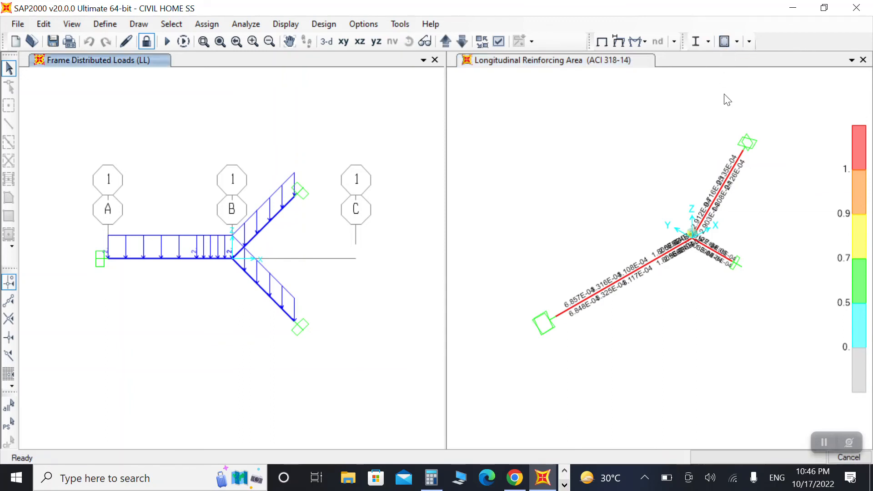
{"action": "left_click", "coordinate": [823, 444]}
{"action": "left_click", "coordinate": [795, 406]}
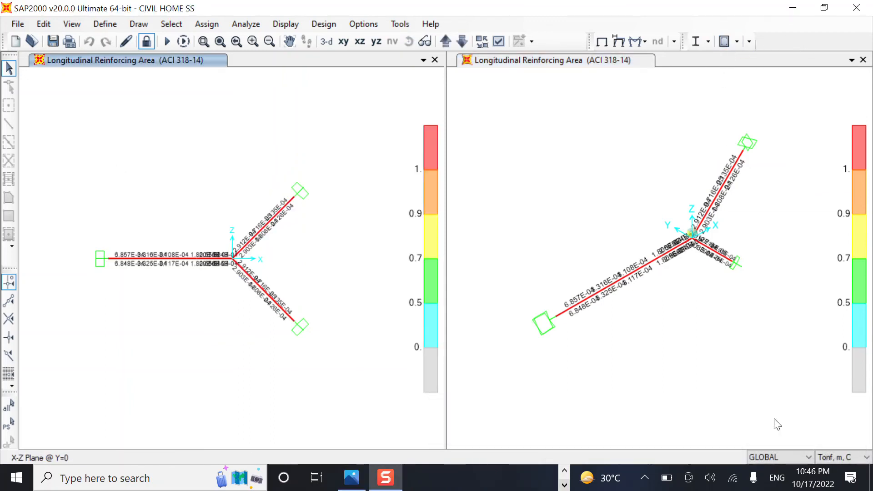
Step: Switch the display units to Tonf, cm, C and zoom in to read the reinforcing areas
{"action": "left_click", "coordinate": [830, 458]}
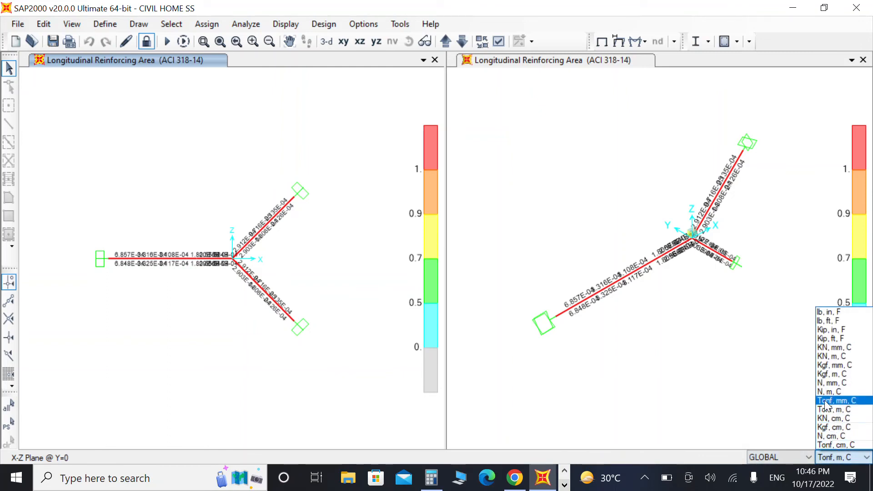
{"action": "left_click", "coordinate": [839, 446]}
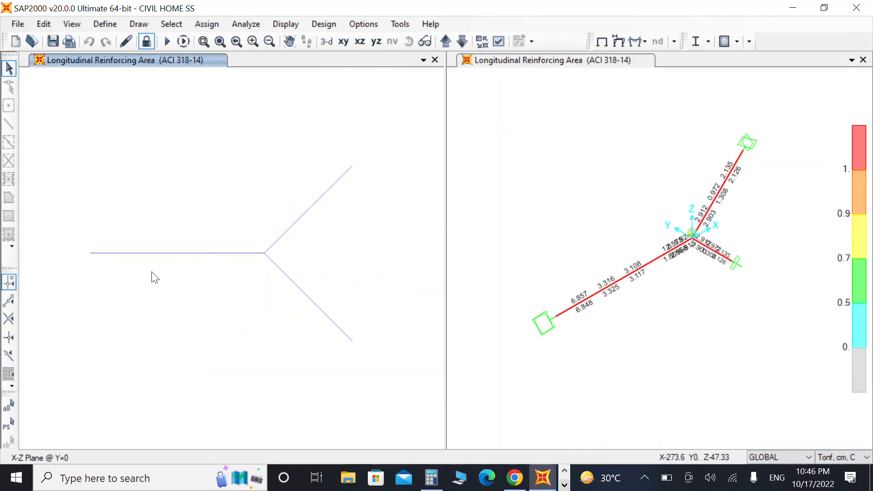
{"action": "scroll", "coordinate": [152, 272], "scroll_direction": "up", "scroll_amount": 1}
{"action": "scroll", "coordinate": [200, 269], "scroll_direction": "down", "scroll_amount": 1}
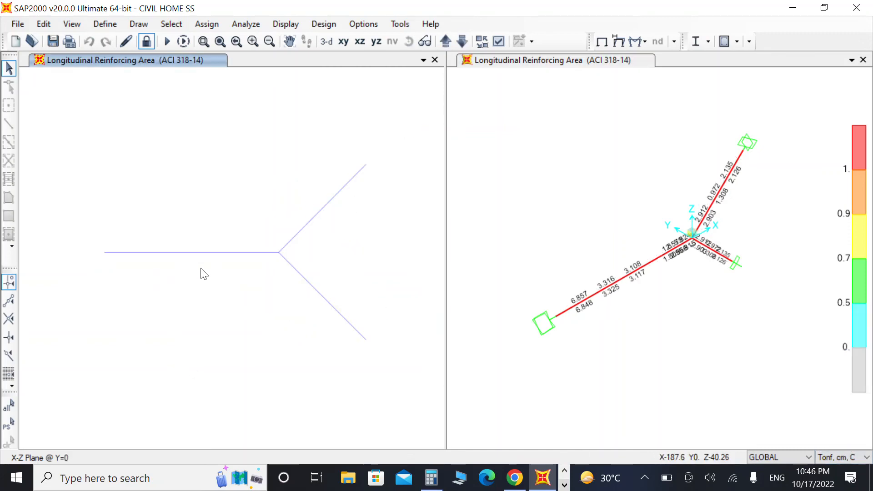
{"action": "scroll", "coordinate": [178, 268], "scroll_direction": "up", "scroll_amount": 1}
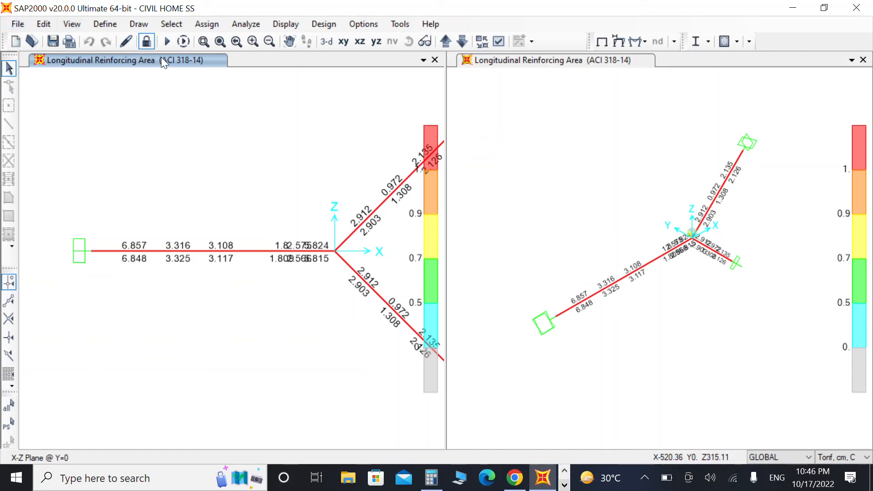
Step: Unlock the model and modify the Beam frame section to a depth of 35 and width of 30
{"action": "left_click", "coordinate": [146, 42]}
{"action": "left_click", "coordinate": [454, 286]}
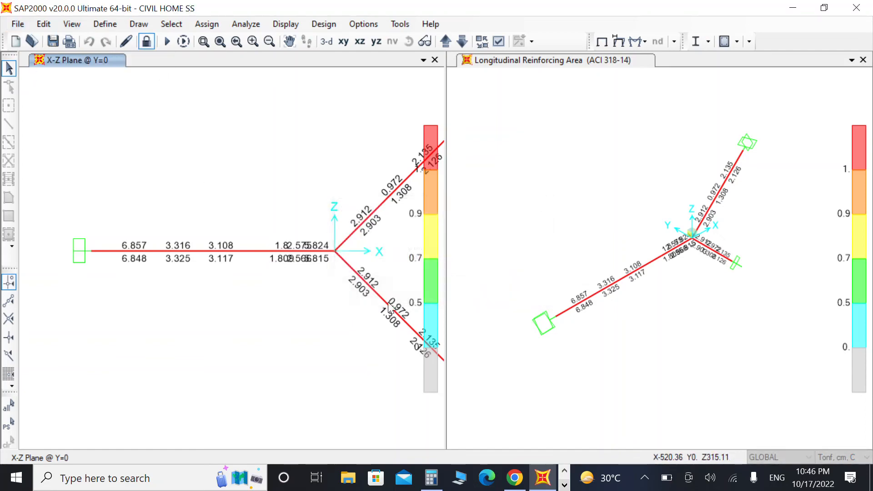
{"action": "left_click", "coordinate": [105, 23]}
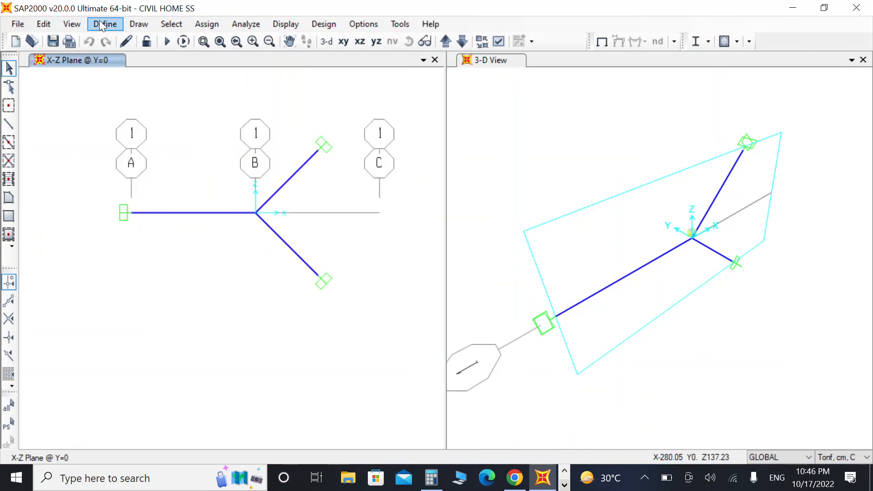
{"action": "mouse_move", "coordinate": [173, 60]}
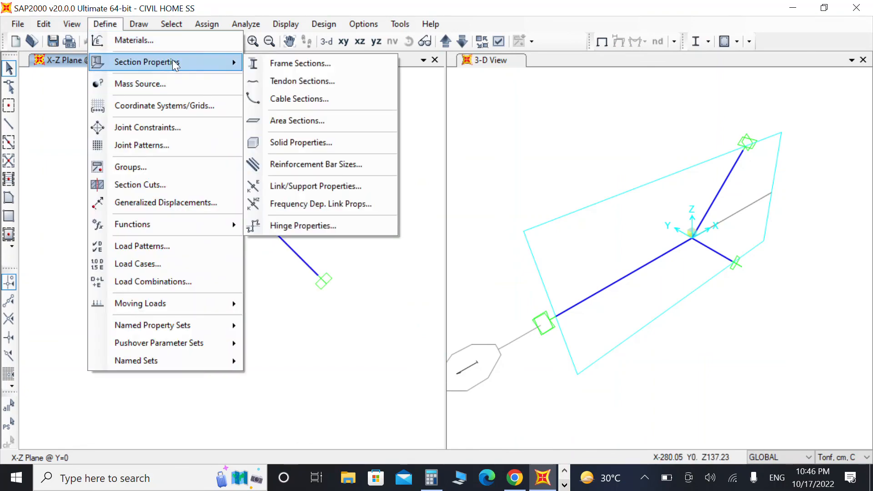
{"action": "left_click", "coordinate": [309, 65]}
{"action": "left_click", "coordinate": [522, 200]}
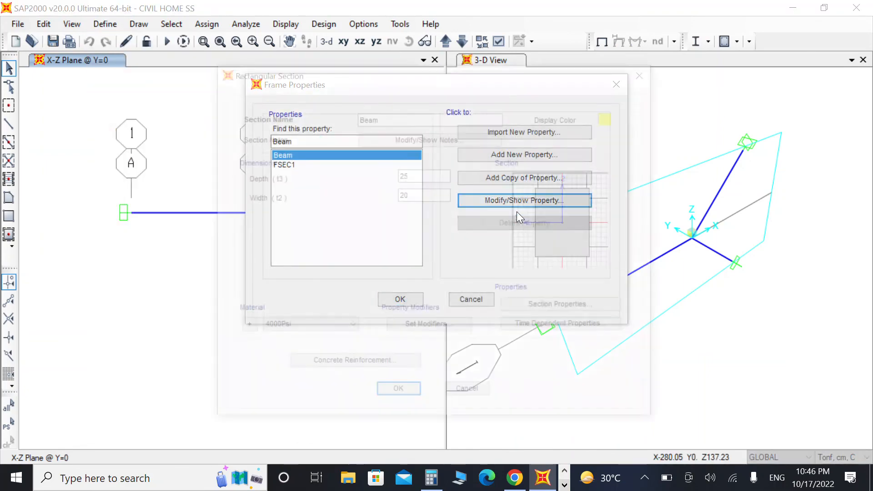
{"action": "double_click", "coordinate": [425, 178]}
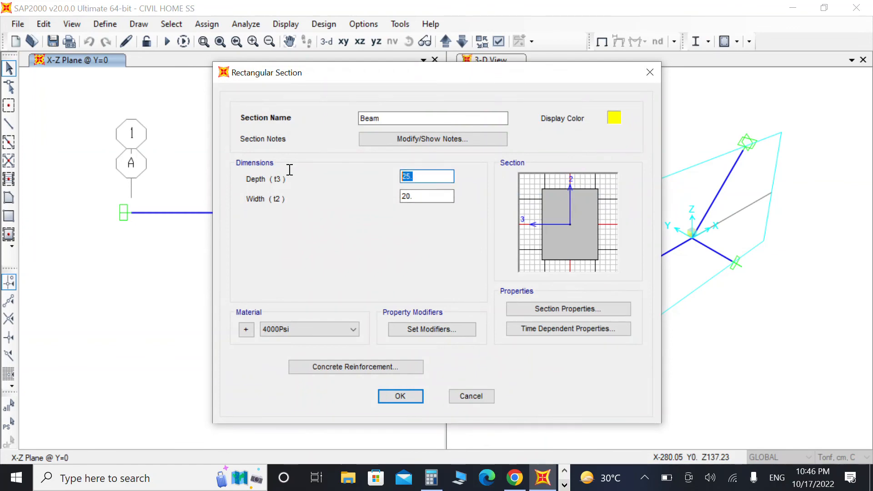
{"action": "type", "text": "35"}
{"action": "double_click", "coordinate": [421, 197]}
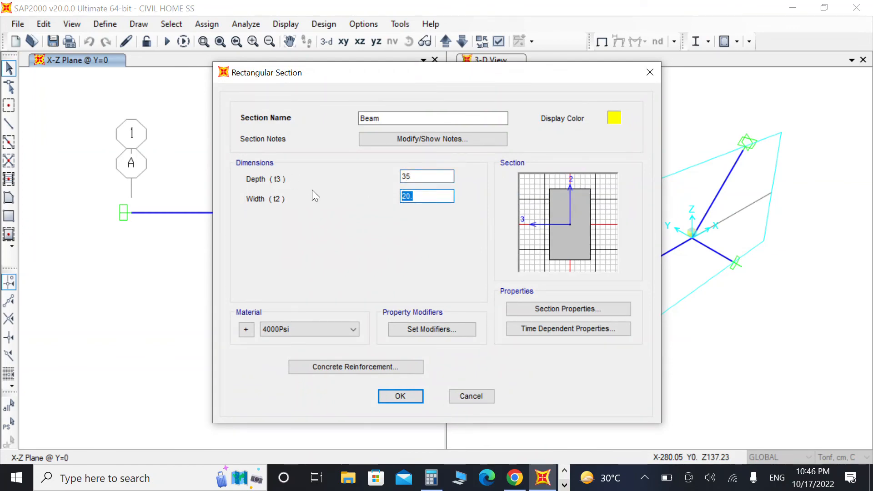
{"action": "type", "text": "30"}
Step: Set the Beam section's top concrete cover to 3.5 and confirm the section definitions
{"action": "left_click", "coordinate": [364, 368]}
{"action": "left_click_drag", "start_coordinate": [511, 189], "coordinate": [371, 190]}
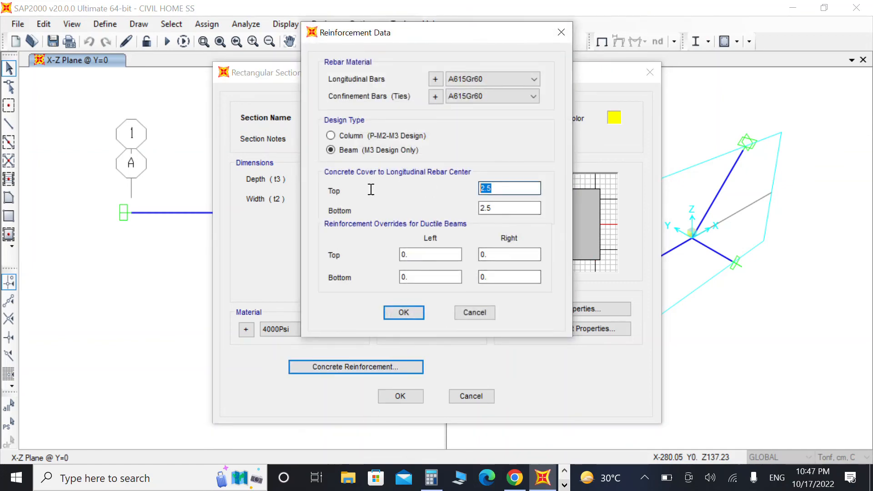
{"action": "type", "text": "3."}
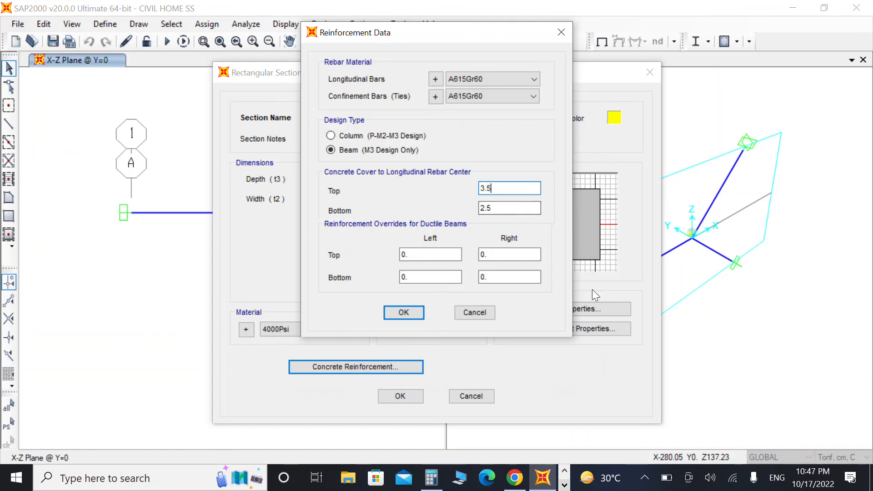
{"action": "left_click_drag", "start_coordinate": [500, 204], "coordinate": [421, 211]}
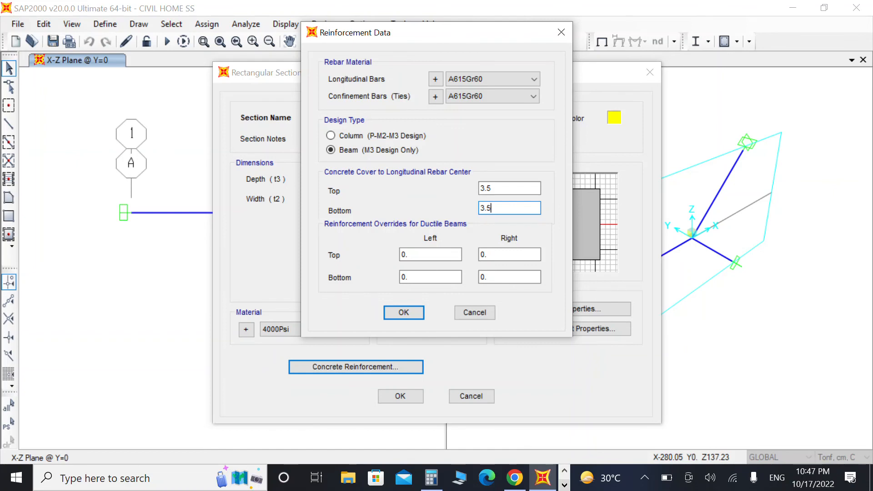
{"action": "left_click", "coordinate": [402, 312]}
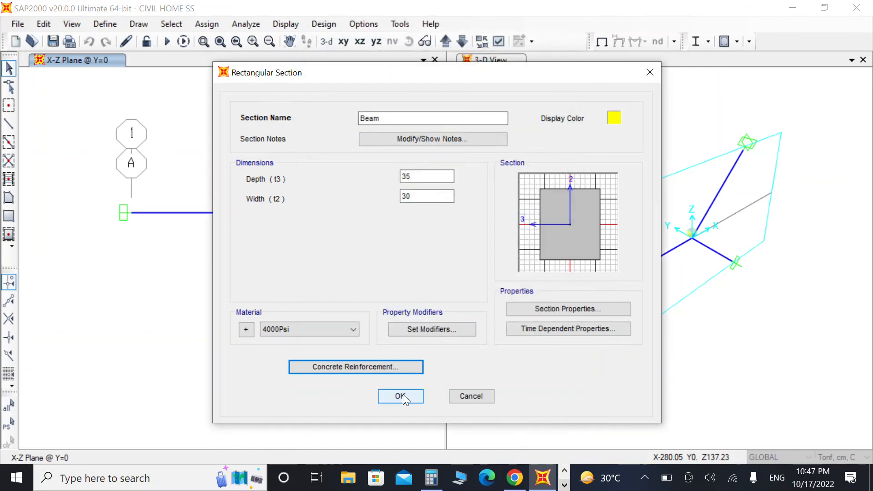
{"action": "left_click", "coordinate": [400, 395]}
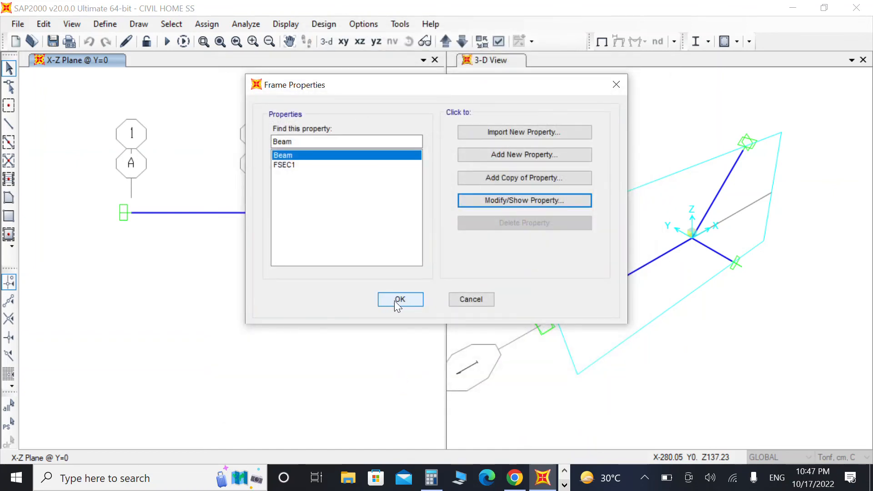
{"action": "left_click", "coordinate": [397, 300]}
Step: Select all frame members and reassign them the Beam frame section
{"action": "left_click_drag", "start_coordinate": [380, 91], "coordinate": [130, 318]}
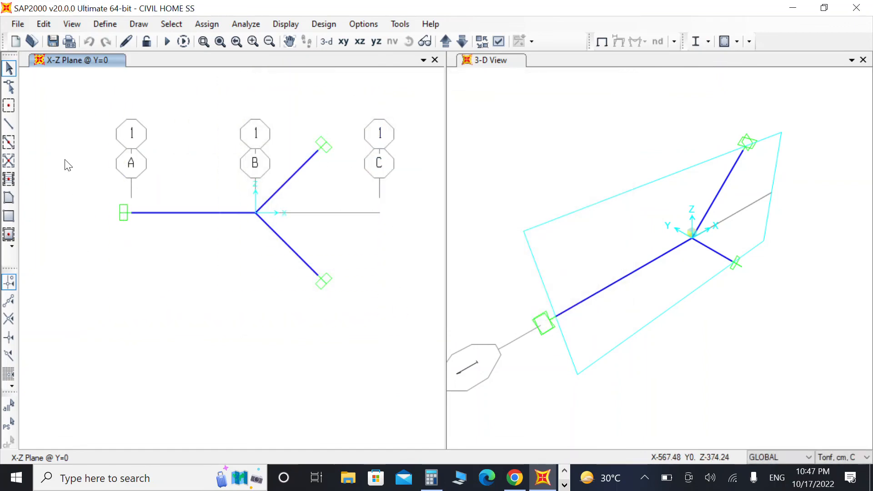
{"action": "left_click_drag", "start_coordinate": [82, 91], "coordinate": [335, 364]}
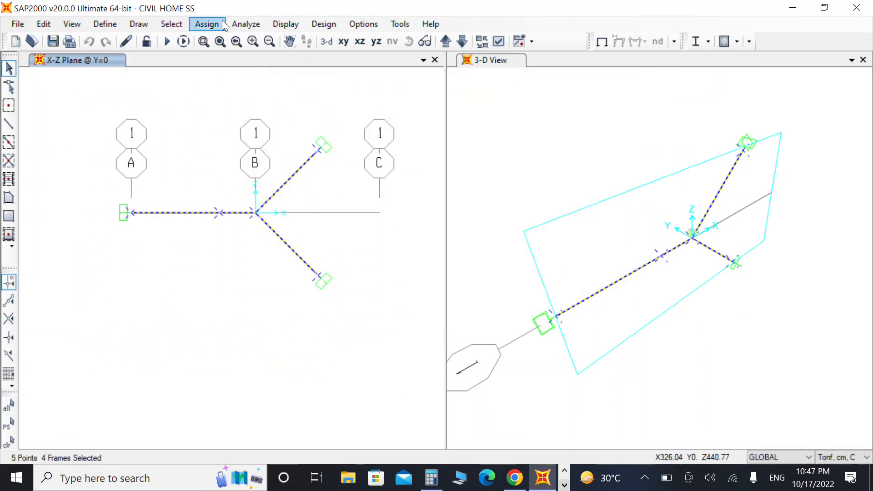
{"action": "left_click", "coordinate": [207, 24]}
{"action": "mouse_move", "coordinate": [280, 64]}
{"action": "left_click", "coordinate": [412, 60]}
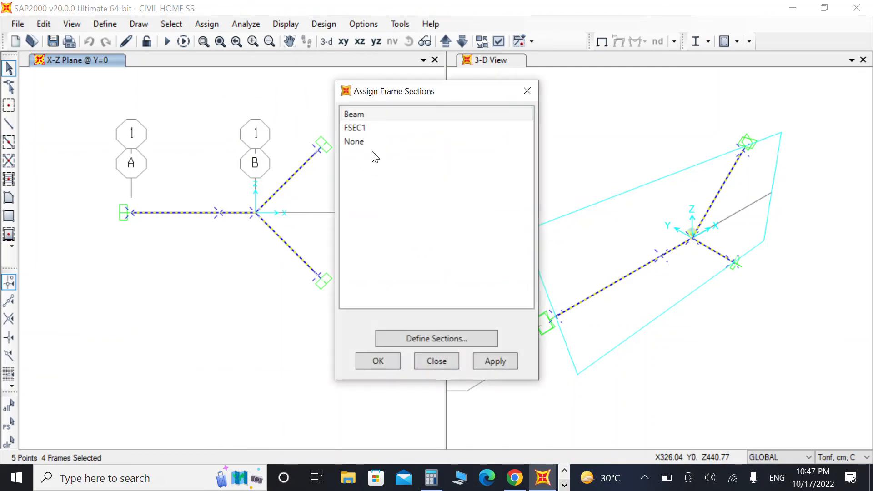
{"action": "left_click", "coordinate": [376, 115]}
{"action": "left_click", "coordinate": [495, 360]}
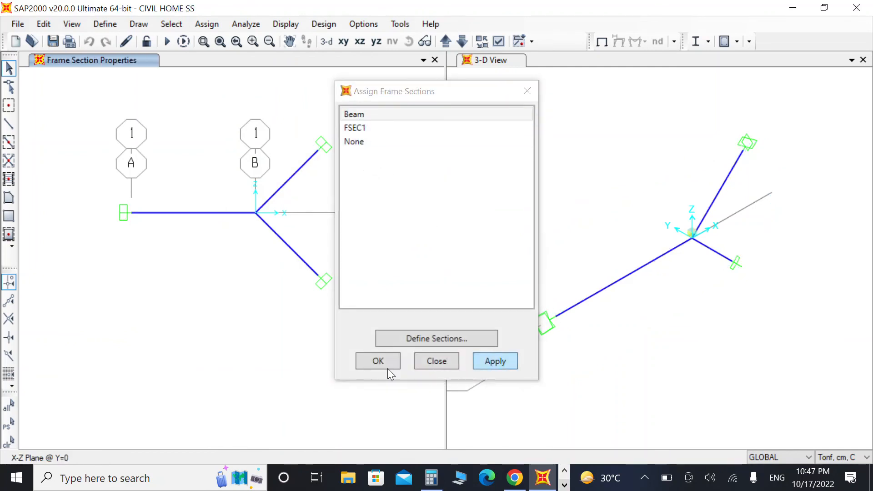
{"action": "left_click", "coordinate": [376, 361]}
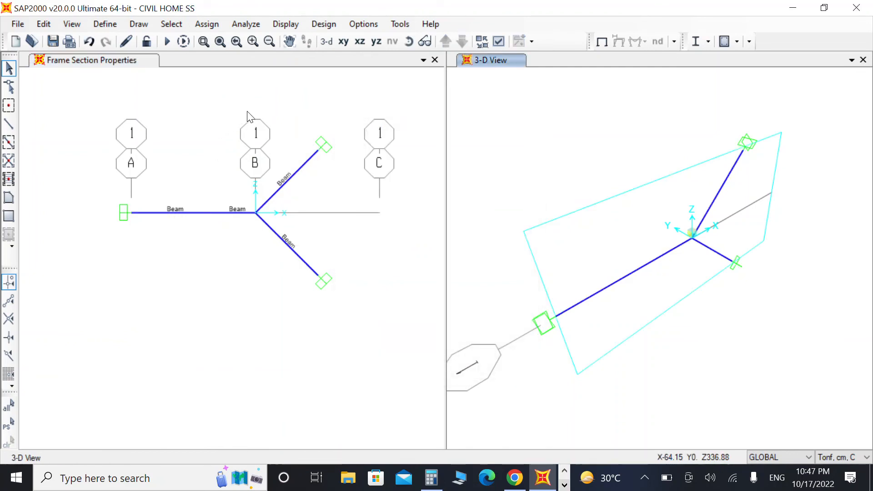
Step: Open the horizontal member's line information to check its assignments
{"action": "left_click", "coordinate": [200, 218]}
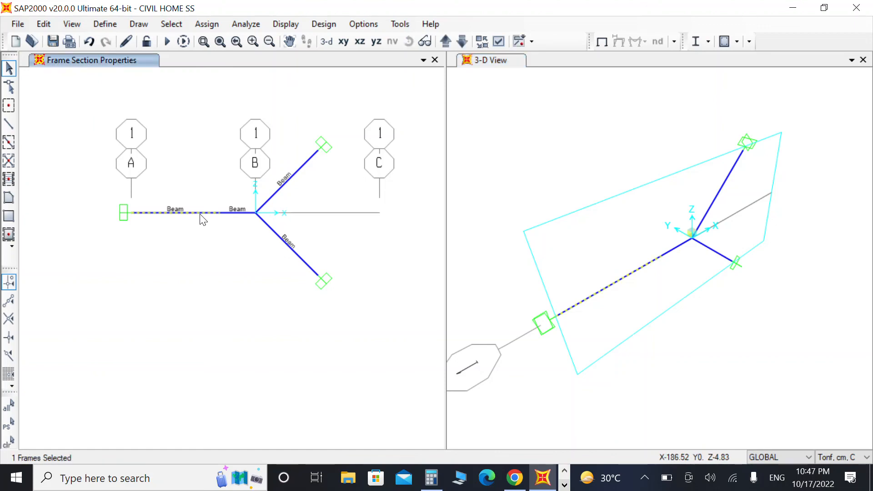
{"action": "right_click", "coordinate": [204, 219]}
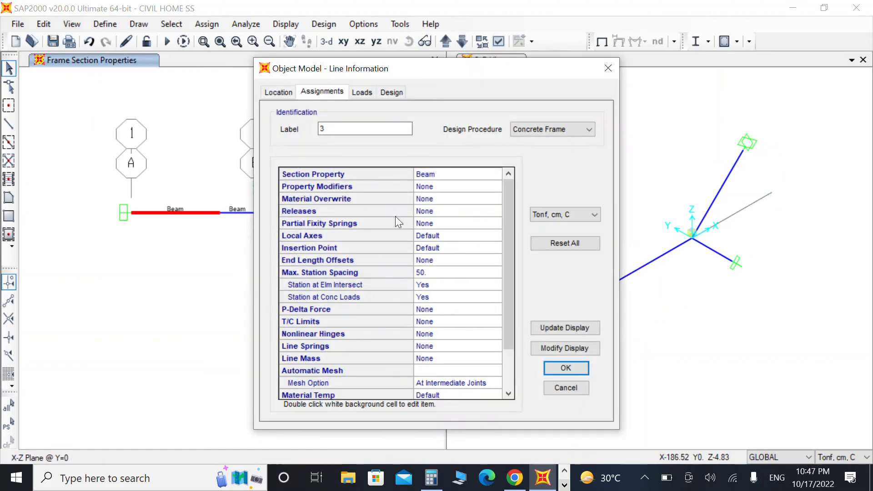
Step: Review the horizontal member's load assignments and close the line information dialog
{"action": "left_click", "coordinate": [278, 92]}
{"action": "left_click", "coordinate": [366, 90]}
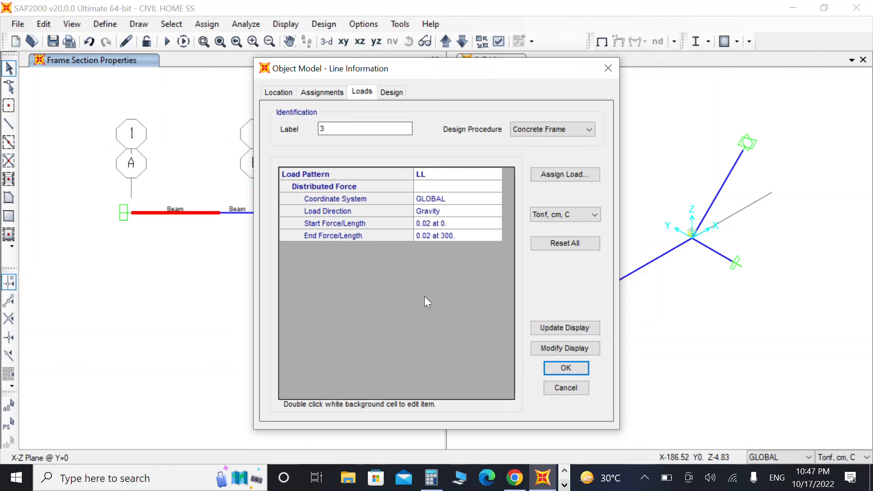
{"action": "left_click", "coordinate": [565, 387]}
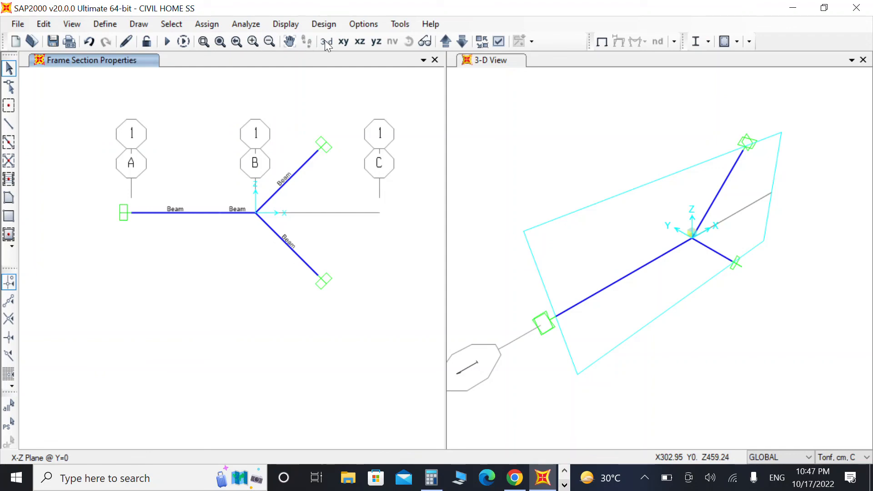
Step: Run the analysis with the DEAD and LL load cases
{"action": "left_click", "coordinate": [167, 41]}
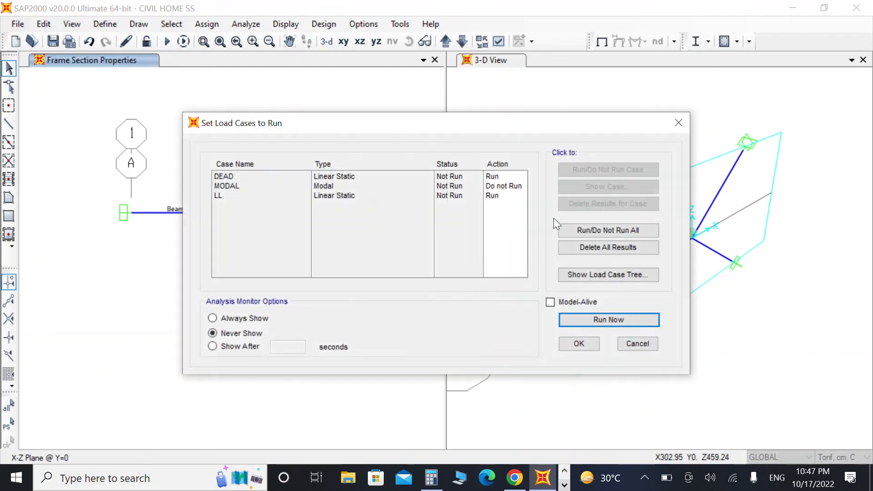
{"action": "left_click", "coordinate": [609, 318]}
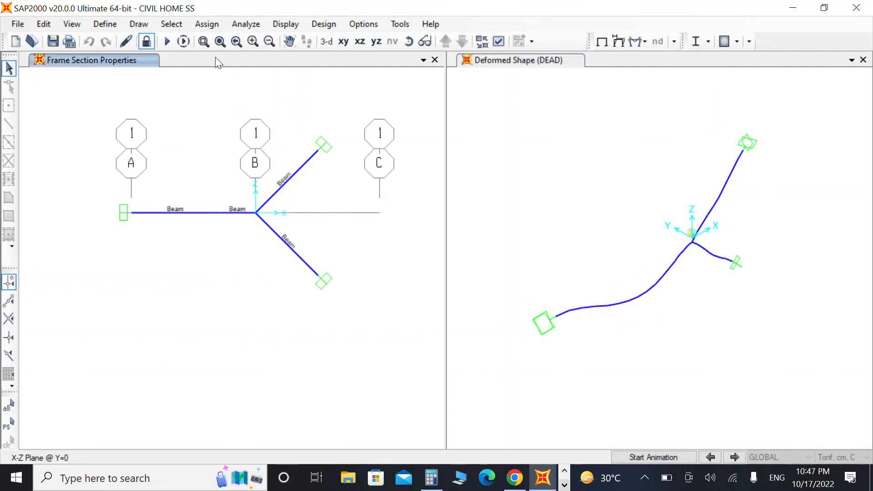
Step: Start the concrete frame design and zoom in to inspect the longitudinal reinforcing areas along the members
{"action": "left_click", "coordinate": [724, 41]}
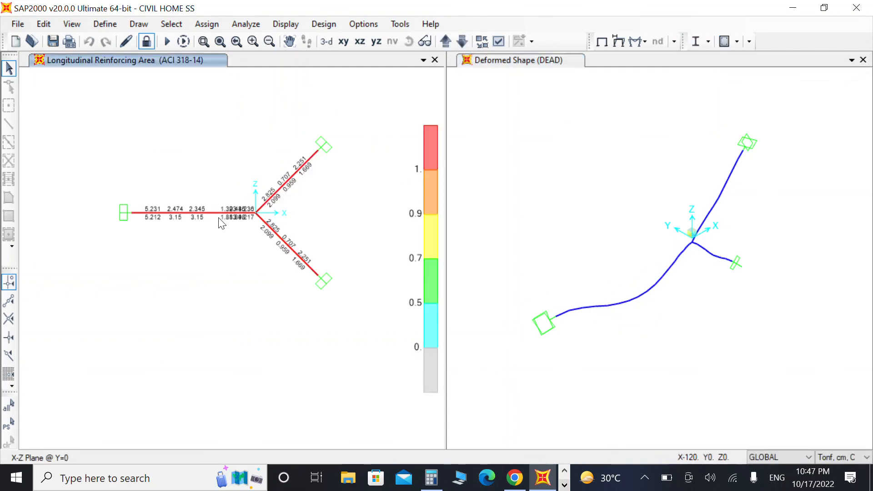
{"action": "scroll", "coordinate": [214, 231], "scroll_direction": "up", "scroll_amount": 3}
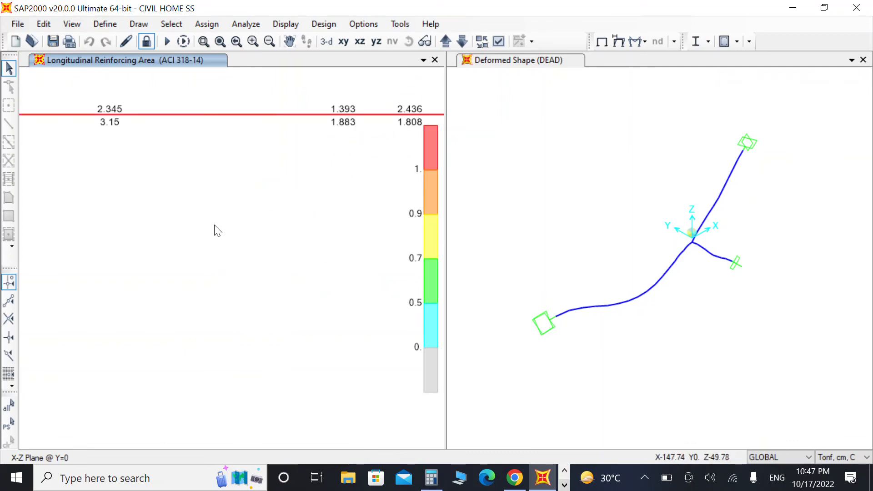
{"action": "scroll", "coordinate": [218, 233], "scroll_direction": "down", "scroll_amount": 5}
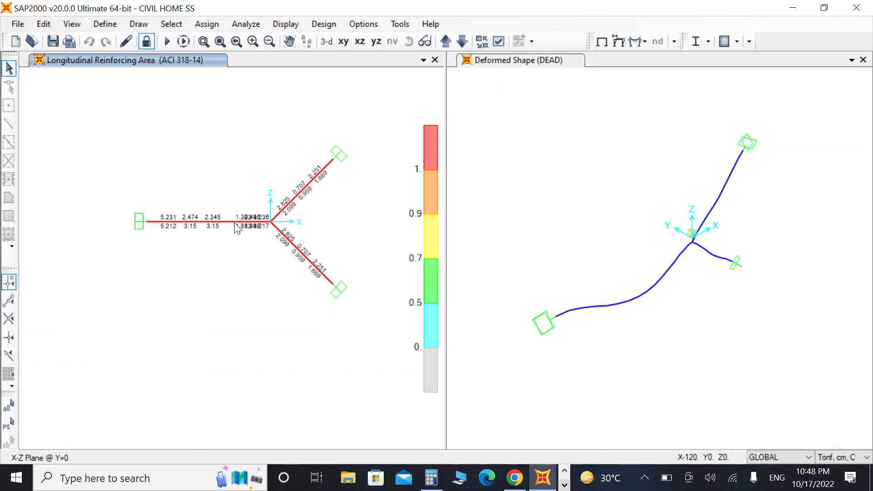
{"action": "scroll", "coordinate": [237, 227], "scroll_direction": "up", "scroll_amount": 2}
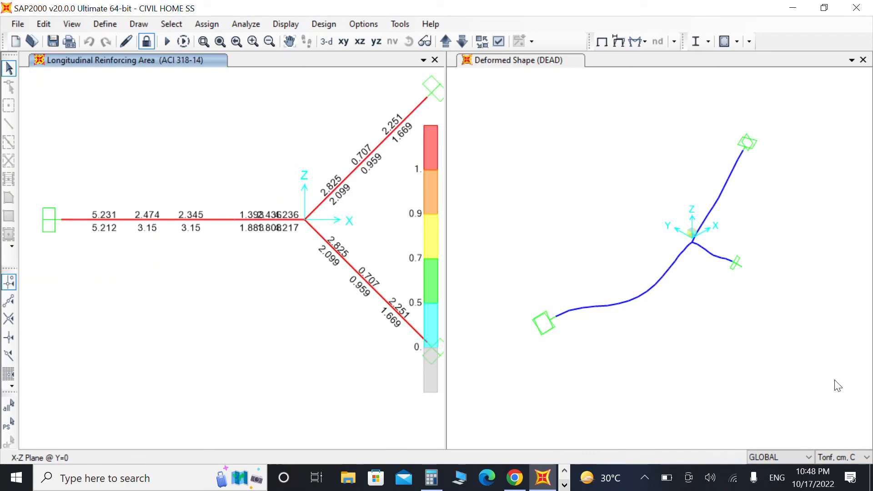
{"action": "left_click", "coordinate": [564, 485]}
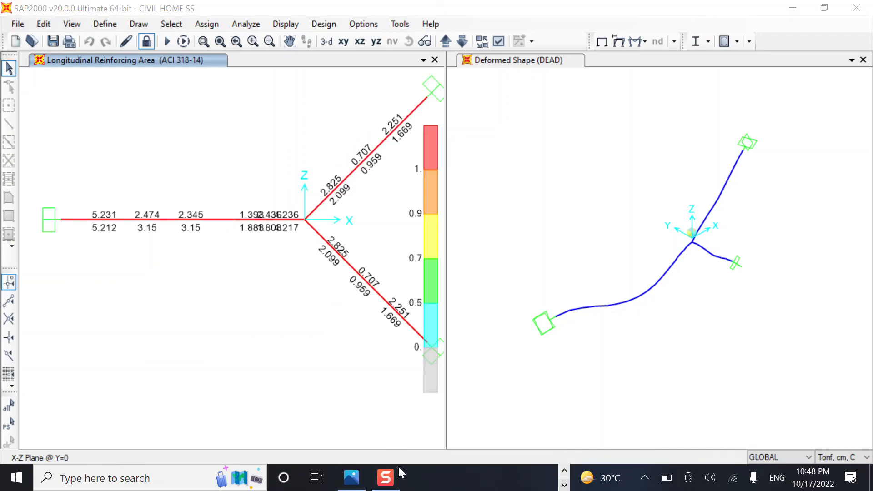